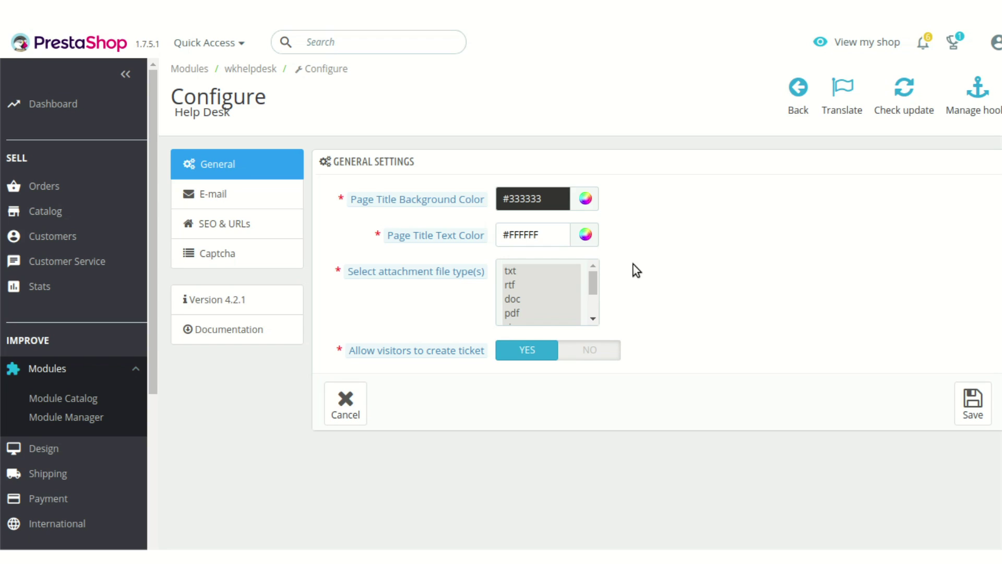
- Review the Help Desk module's allowed attachment file types, then its E-mail, SEO & URLs and Captcha settings
scroll(578, 296, "down", 5)
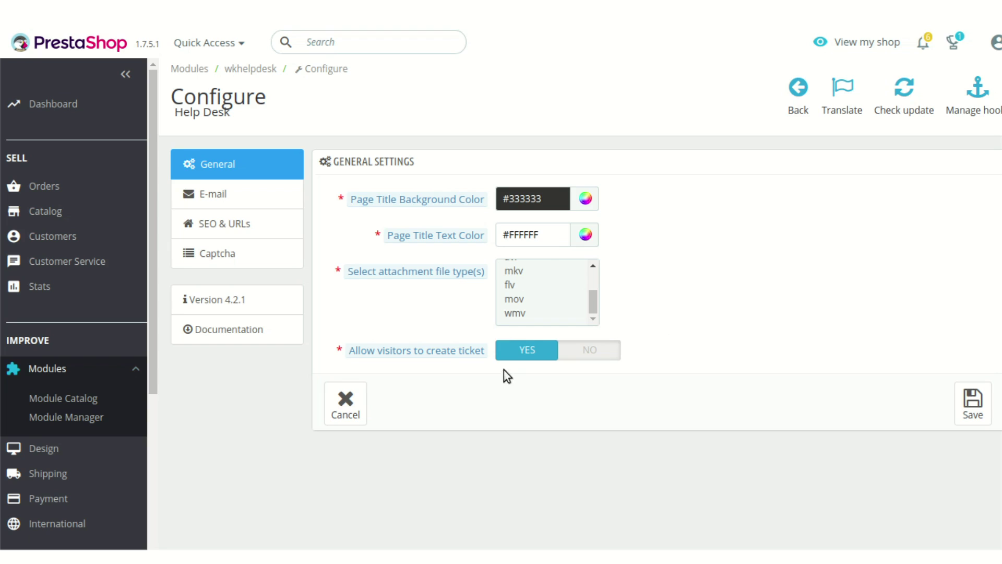
left_click(281, 202)
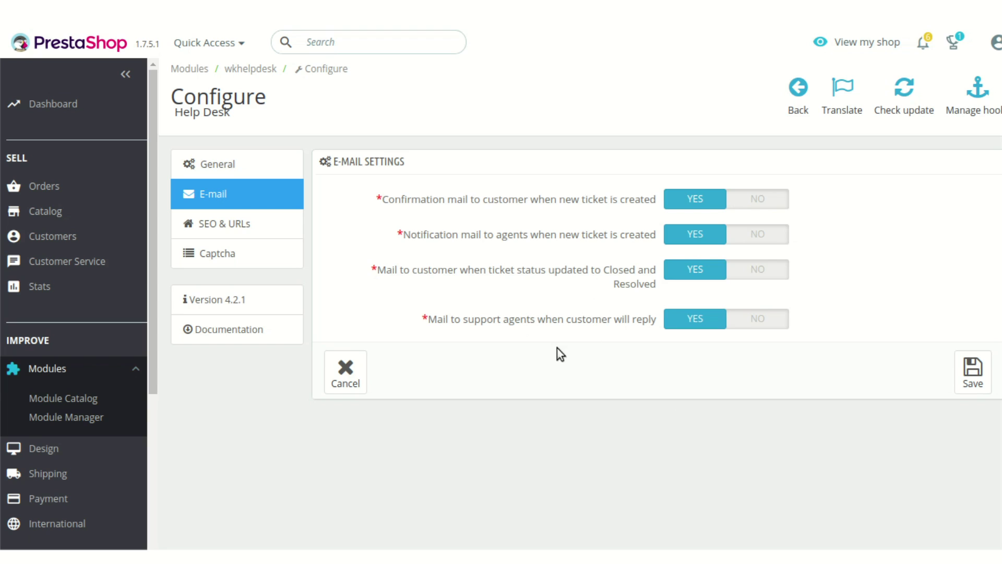
left_click(278, 229)
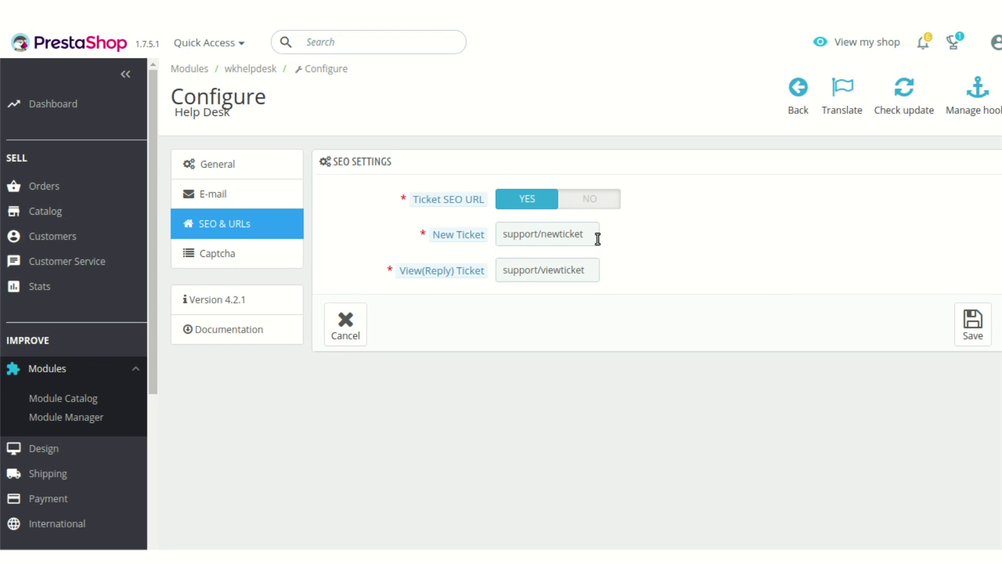
left_click(293, 256)
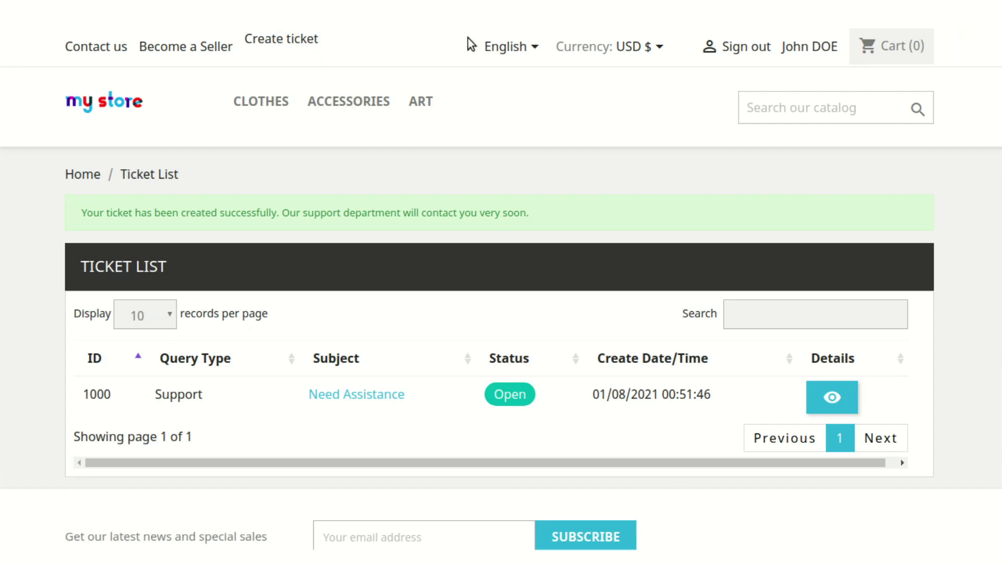
- Switch to the storefront and examine the fields of the Create ticket form, from customer details to the message
left_click(115, 101)
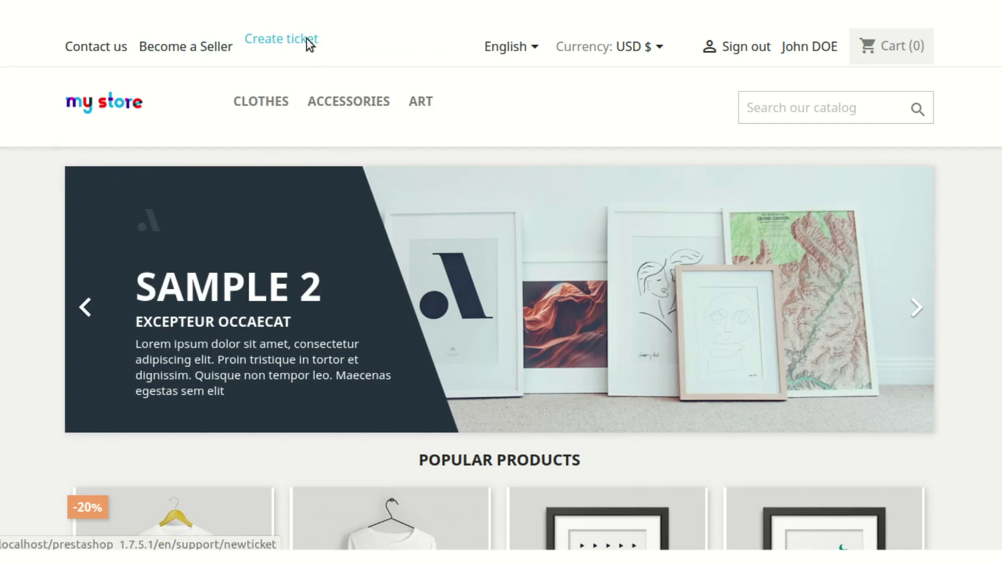
left_click(307, 40)
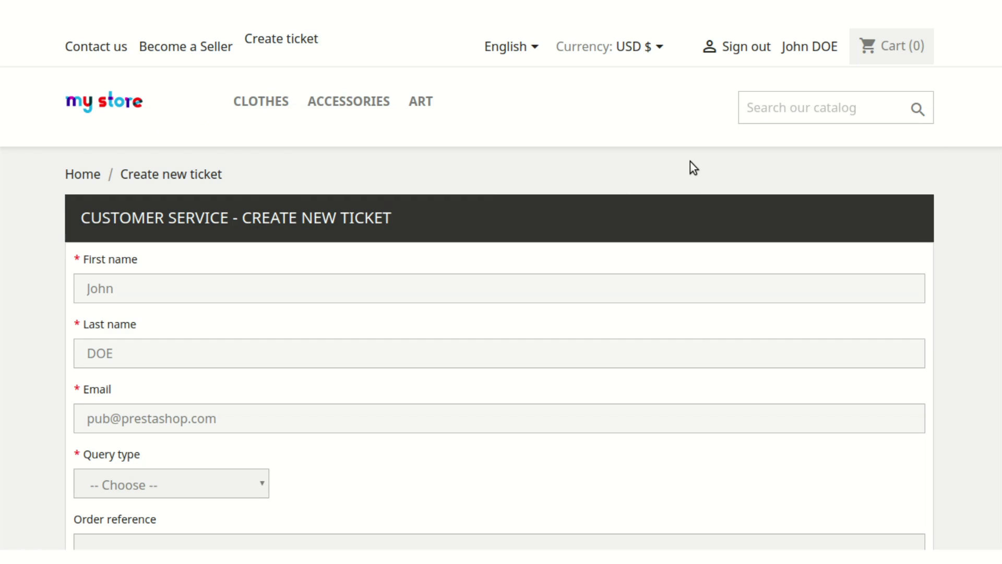
scroll(684, 174, "down", 4)
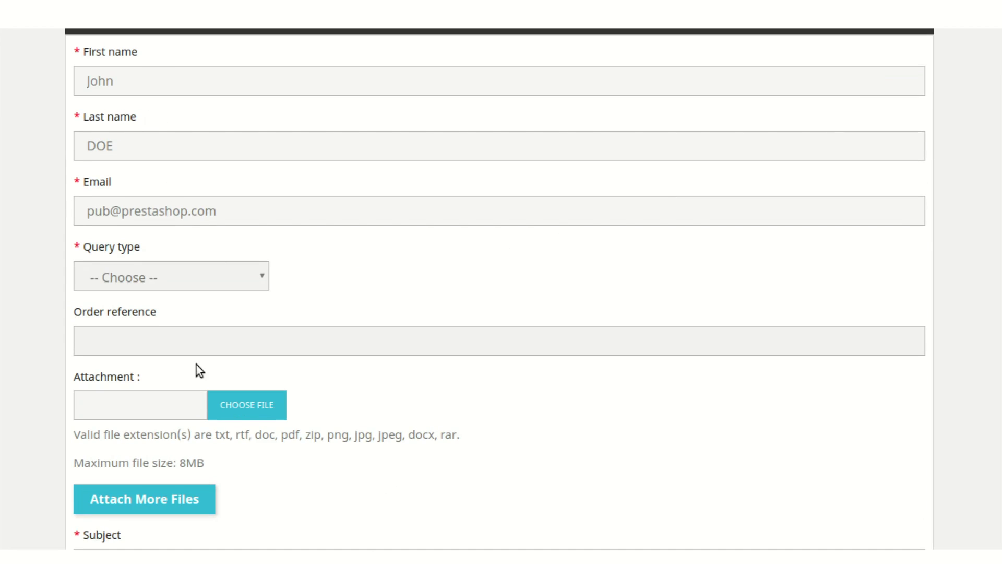
scroll(196, 365, "down", 5)
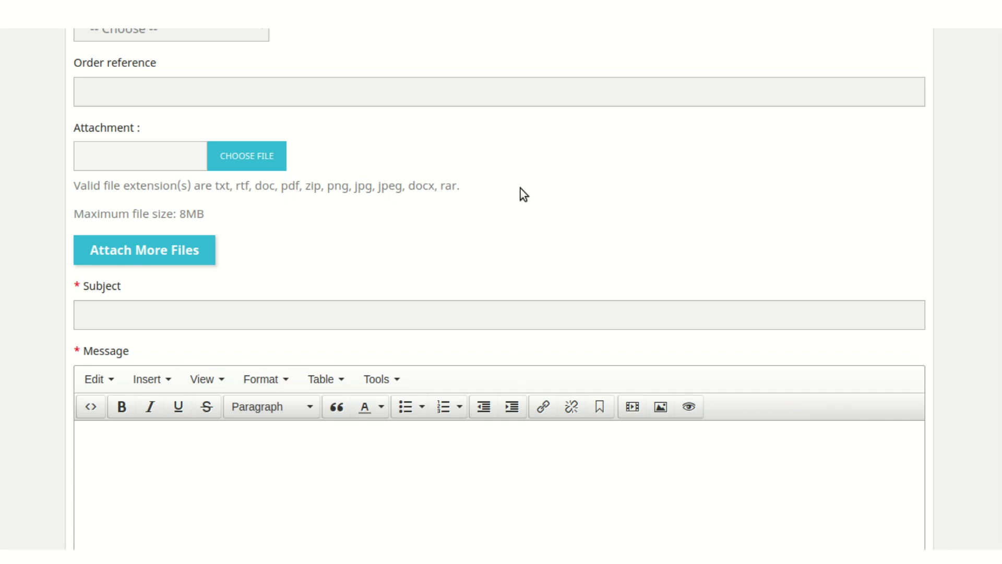
scroll(514, 190, "up", 3)
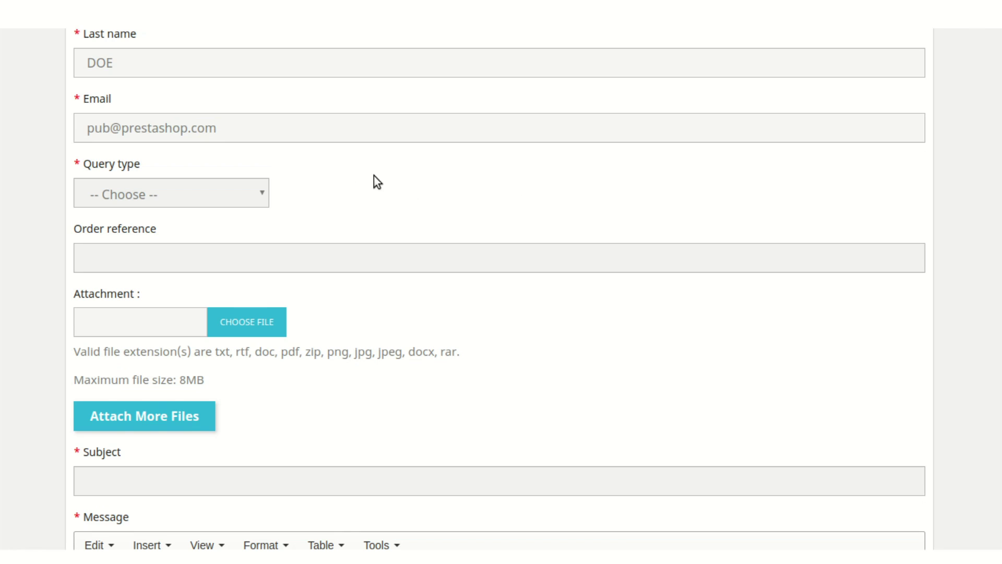
scroll(374, 162, "up", 2)
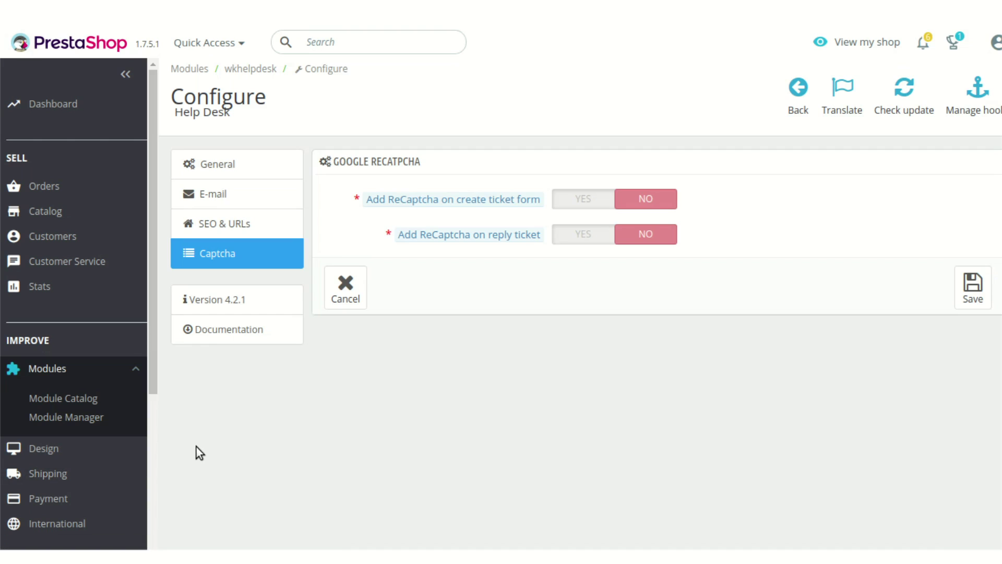
- Open the Help Desk's All Tickets page in the back office
scroll(126, 504, "down", 5)
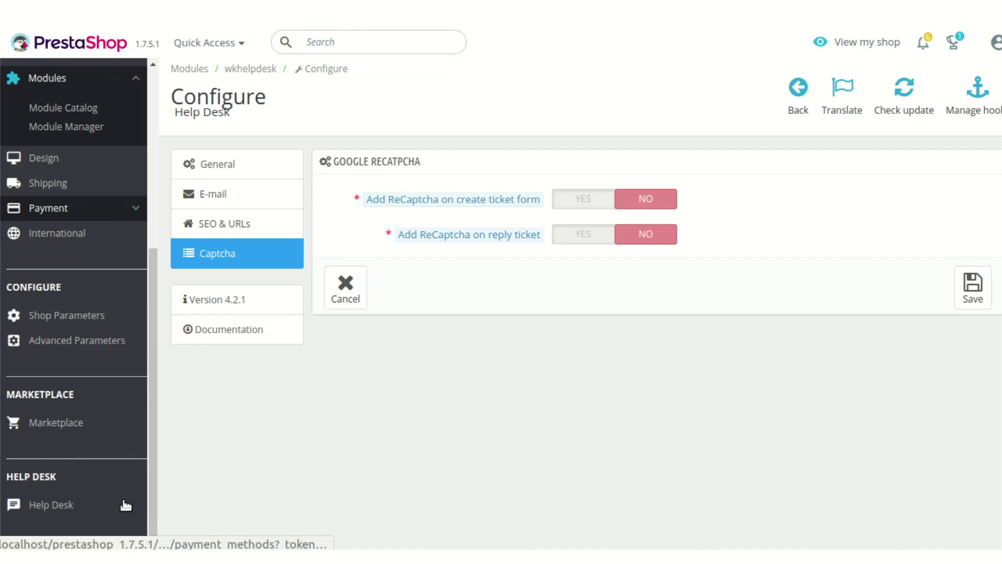
mouse_move(126, 505)
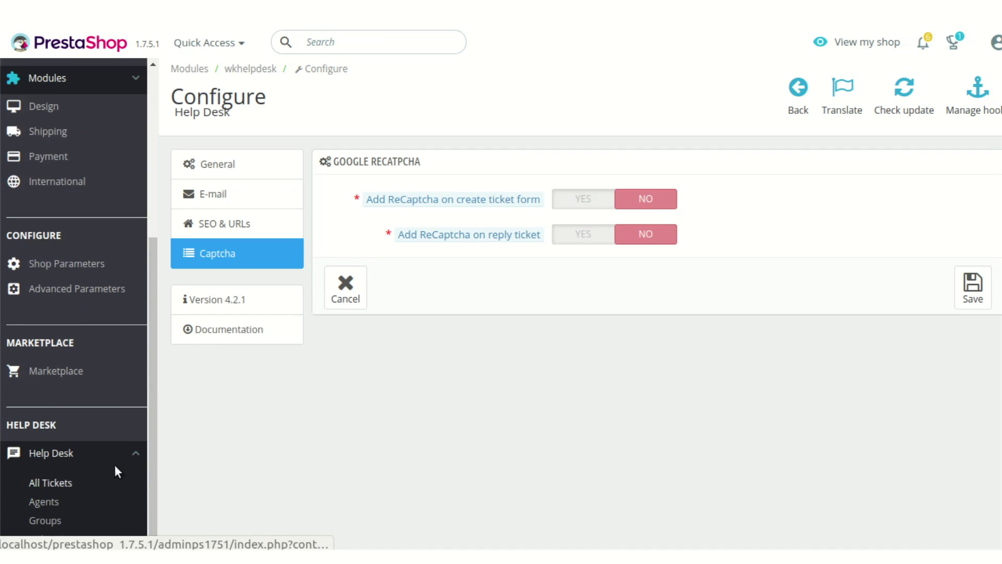
scroll(120, 424, "down", 1)
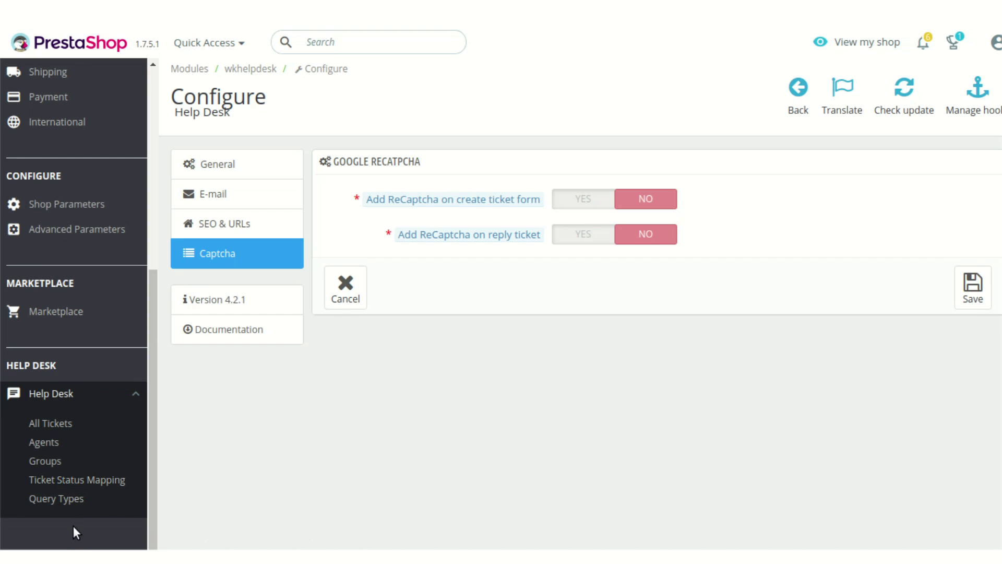
left_click(67, 422)
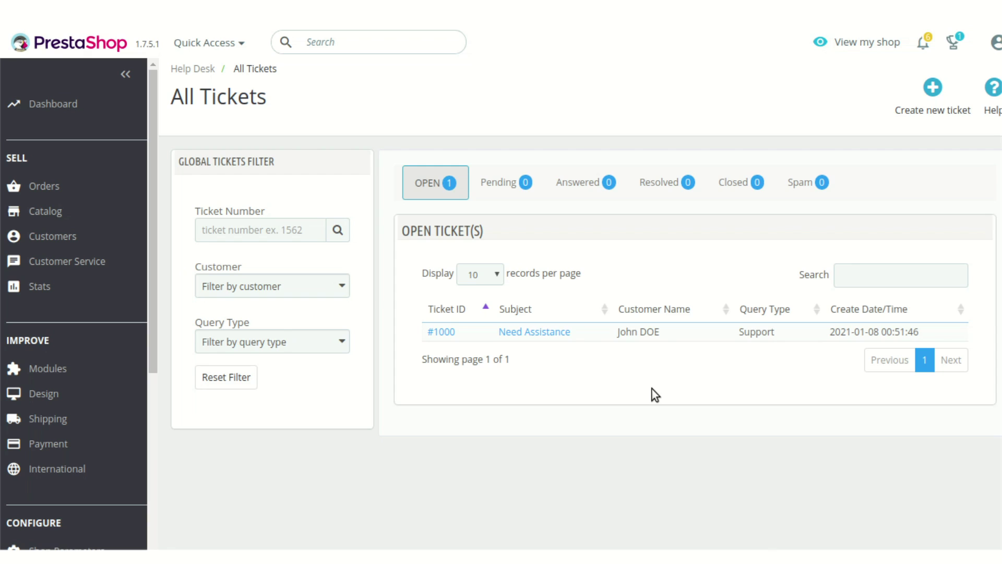
- View the Pending, Answered and Resolved ticket lists, ending on the Open tickets
left_click(521, 186)
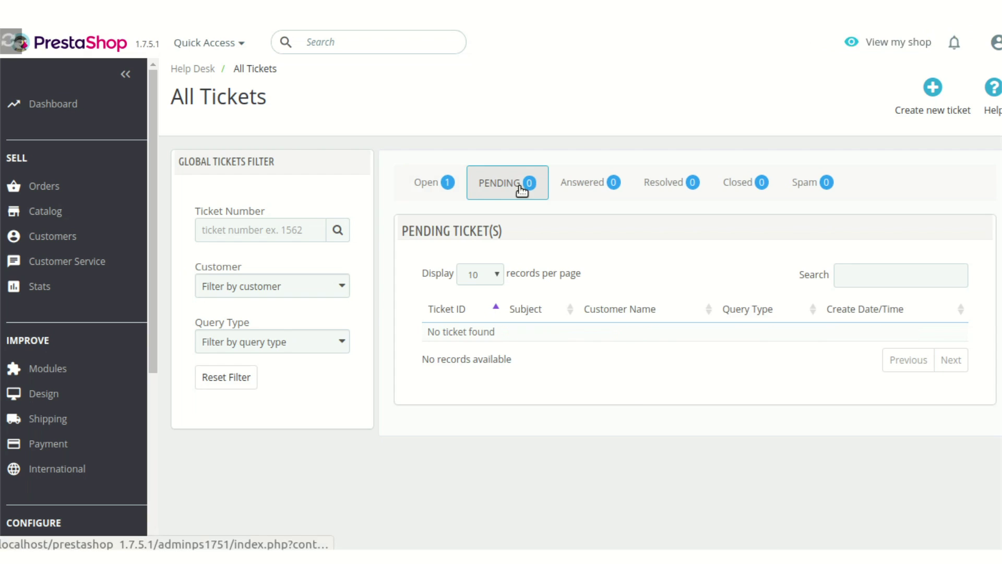
left_click(600, 189)
left_click(664, 187)
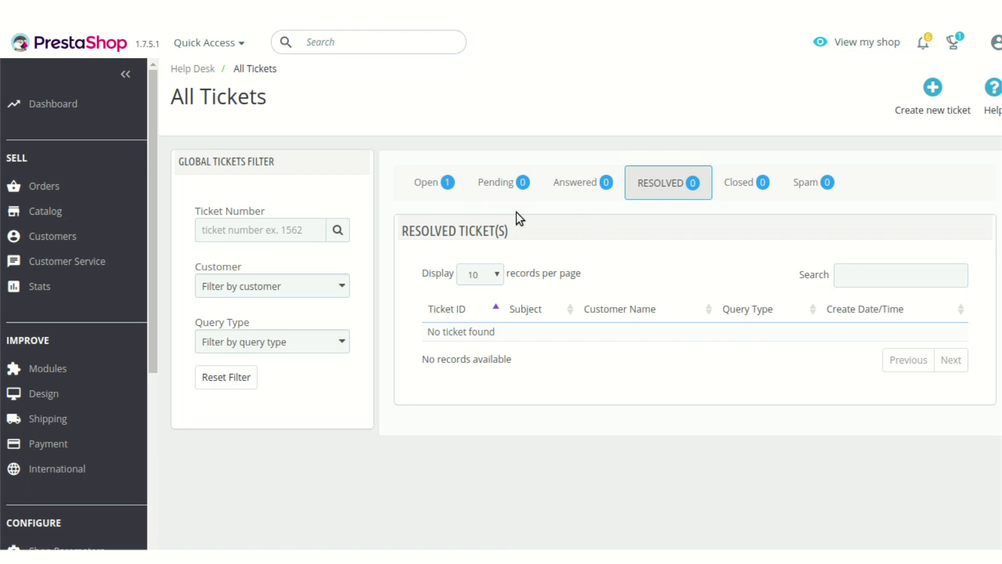
left_click(433, 182)
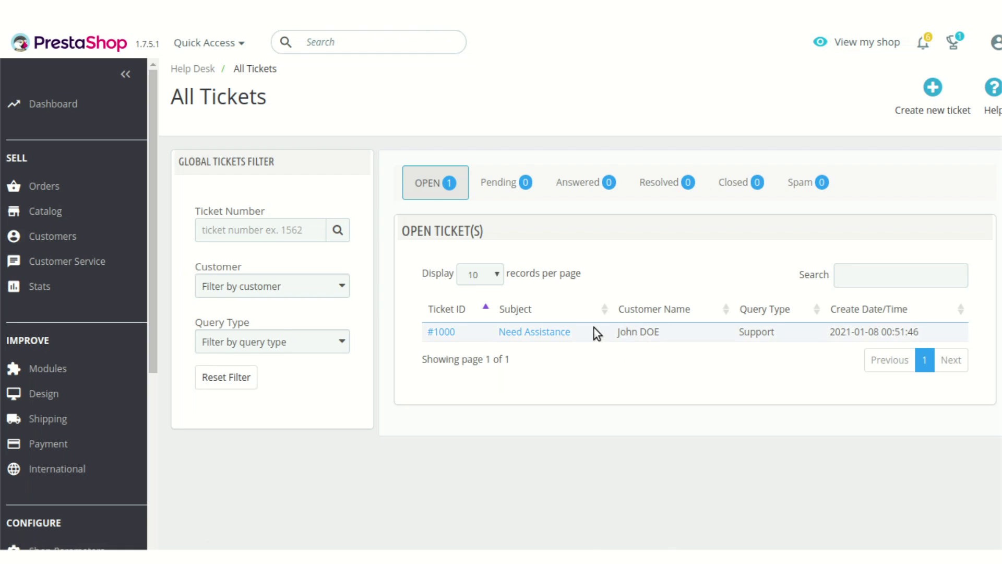
- Open the "Need Assistance" ticket and examine its details, conversation and reply form
left_click(555, 333)
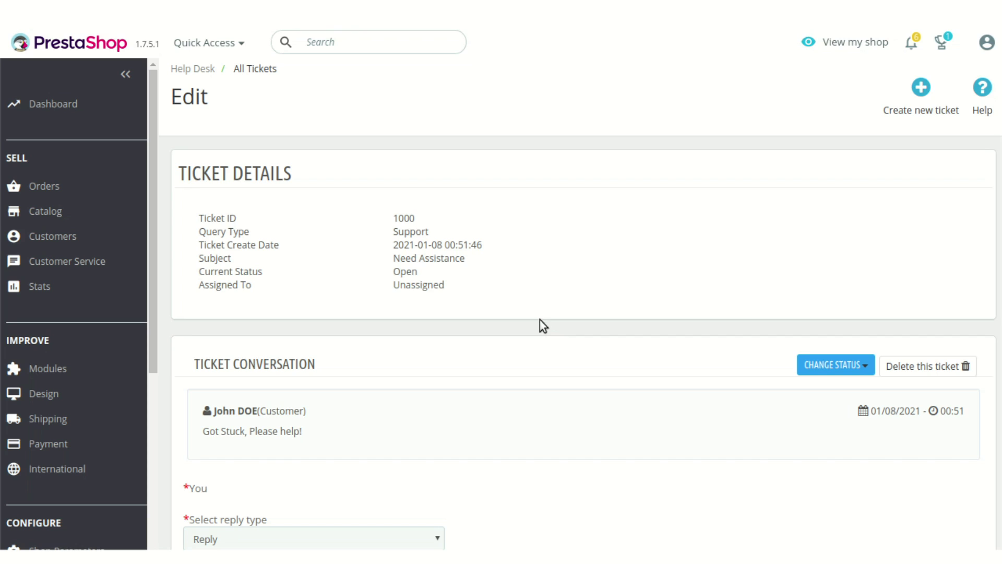
scroll(539, 320, "down", 1)
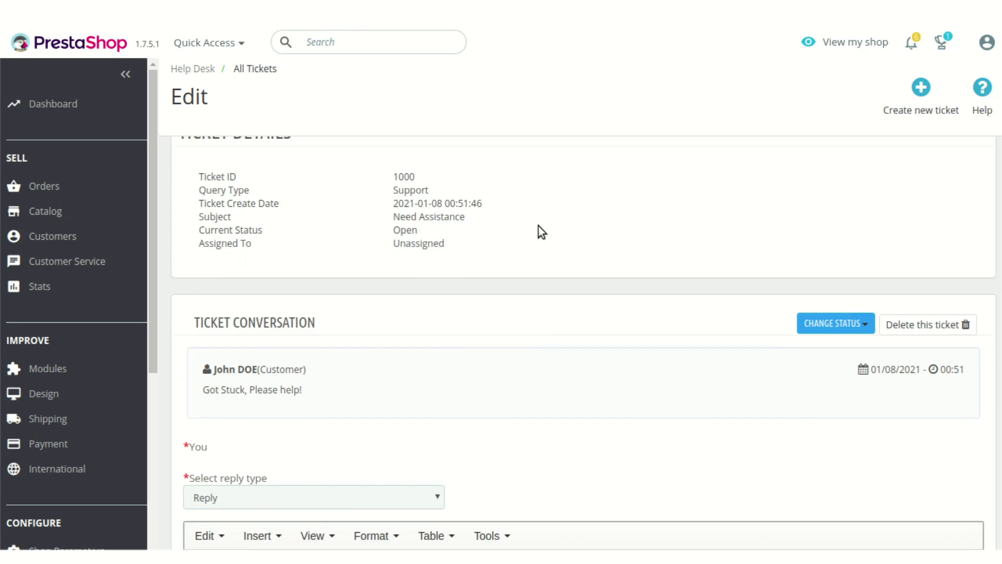
scroll(538, 225, "down", 5)
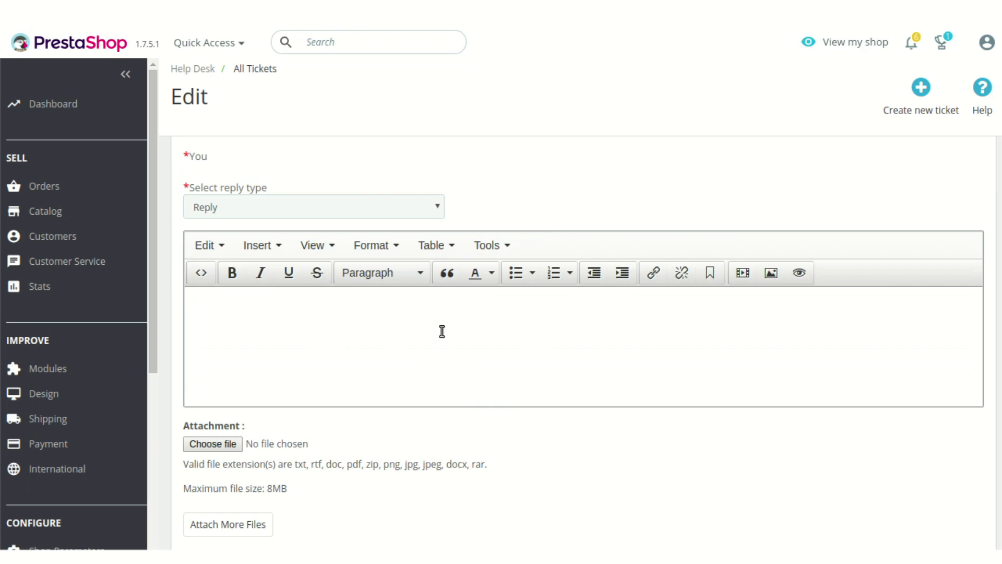
left_click(409, 321)
scroll(379, 312, "up", 6)
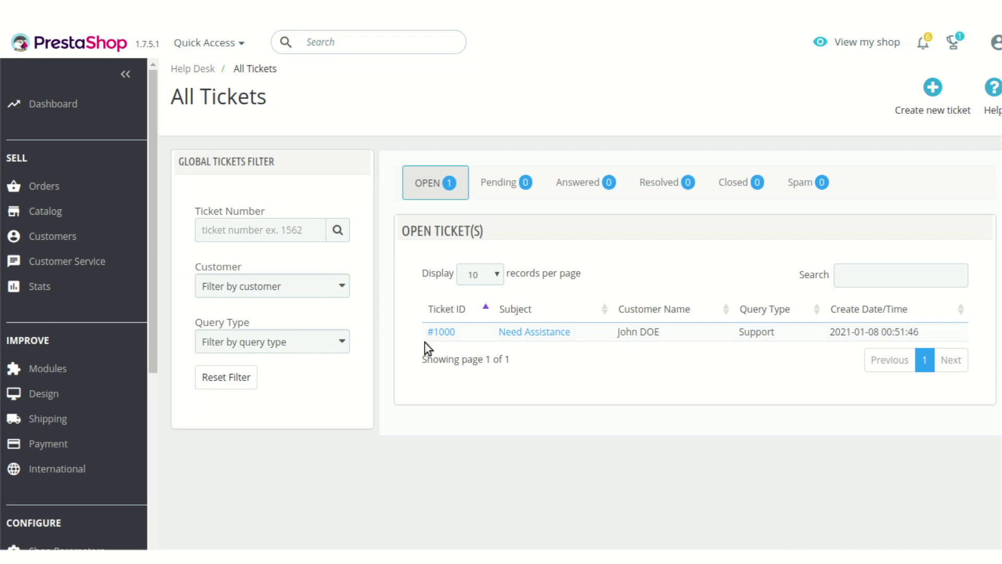
- Check the ticket number filter on All Tickets and open the Help Desk's Agents list
left_click(279, 232)
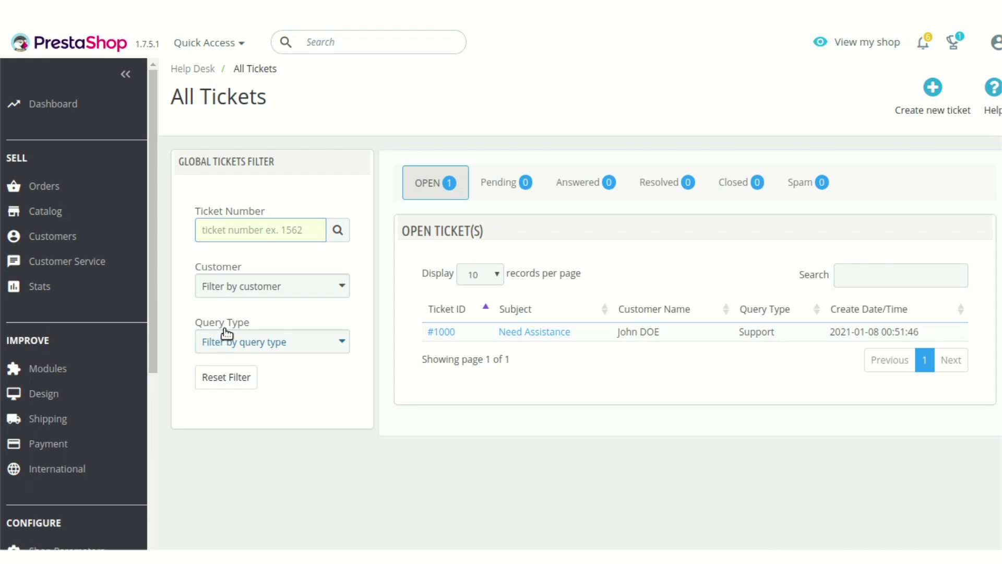
scroll(124, 392, "down", 5)
scroll(124, 391, "down", 2)
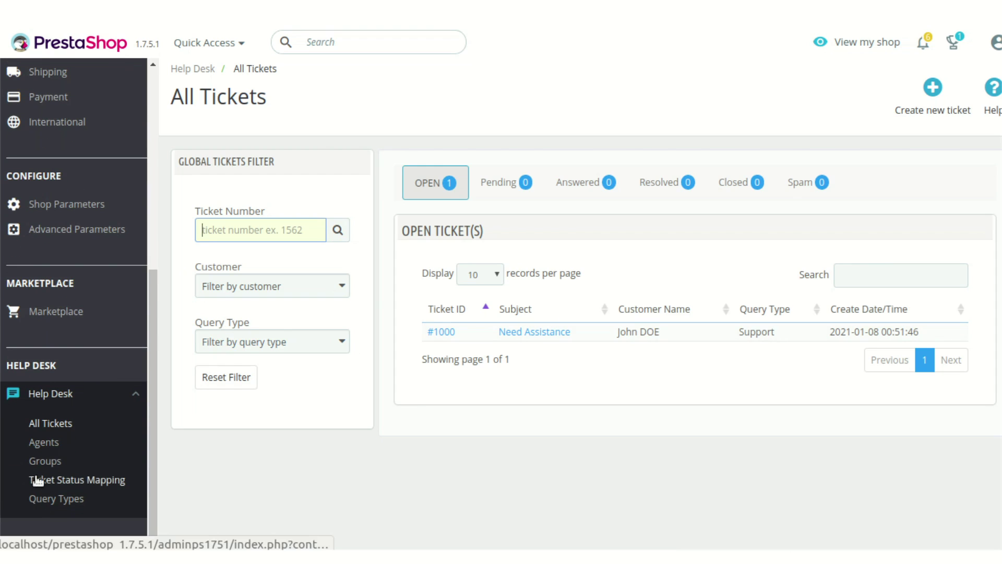
left_click(48, 444)
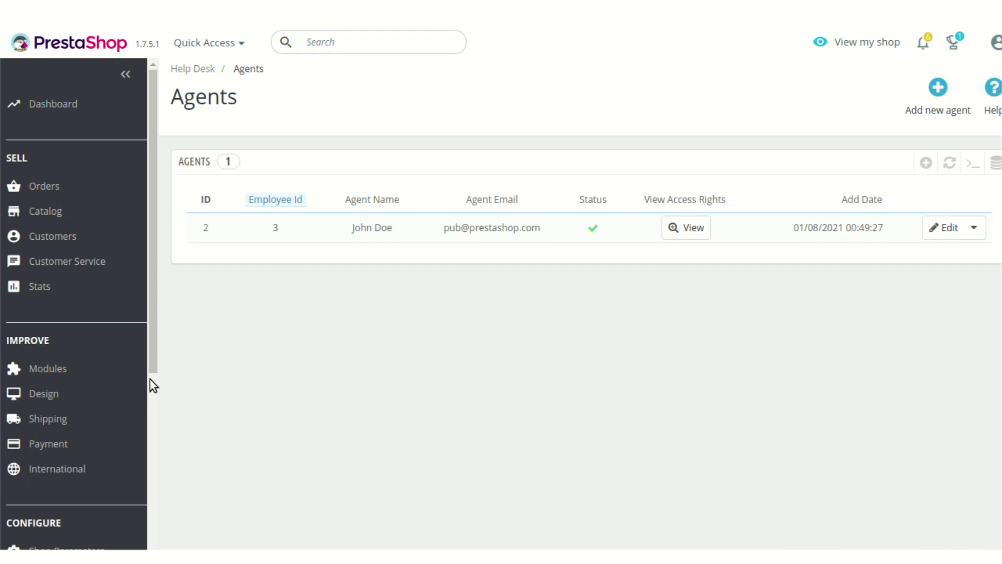
- Open the Team page under Advanced Parameters and show its Profiles list
scroll(149, 378, "down", 5)
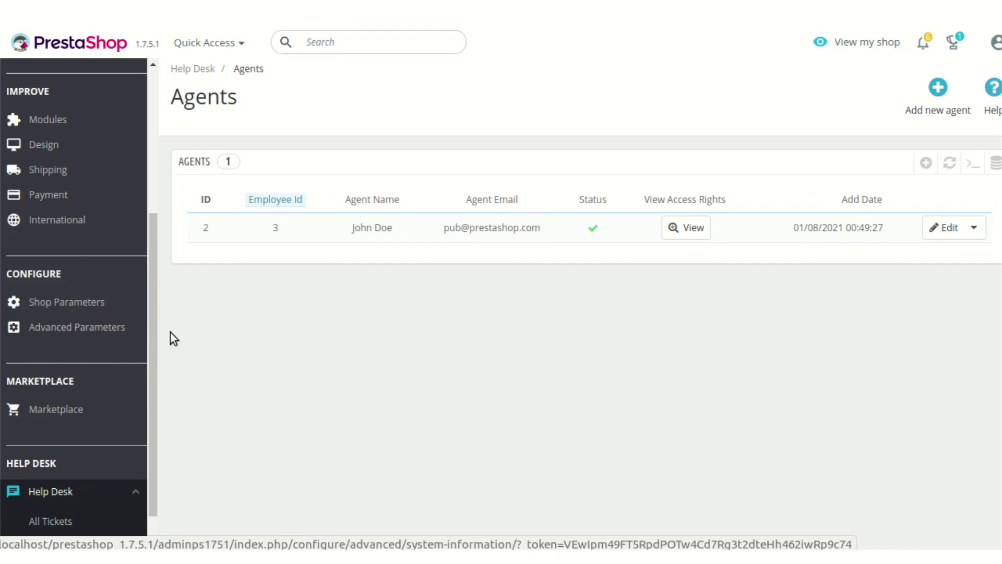
left_click(134, 331)
scroll(131, 337, "down", 3)
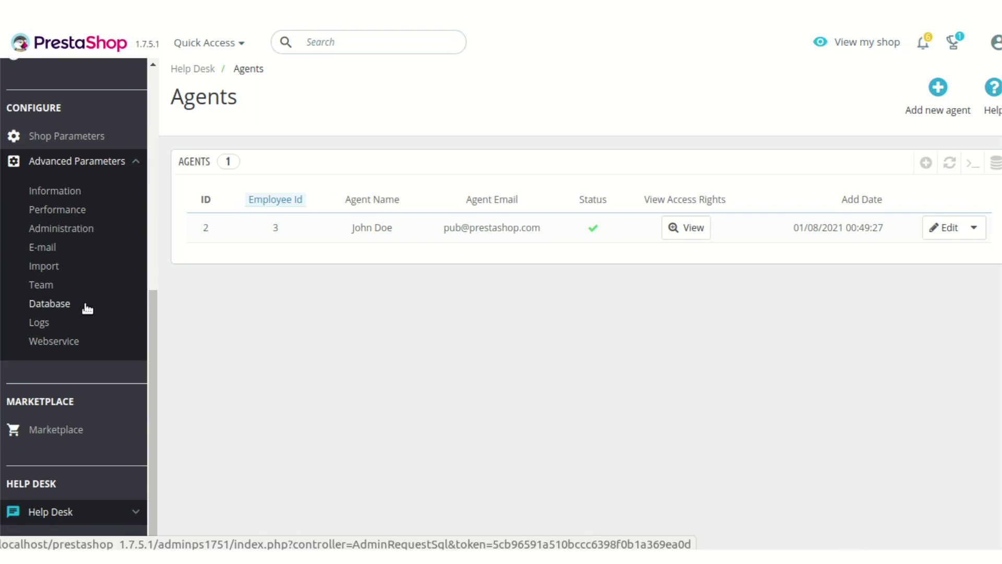
left_click(46, 287)
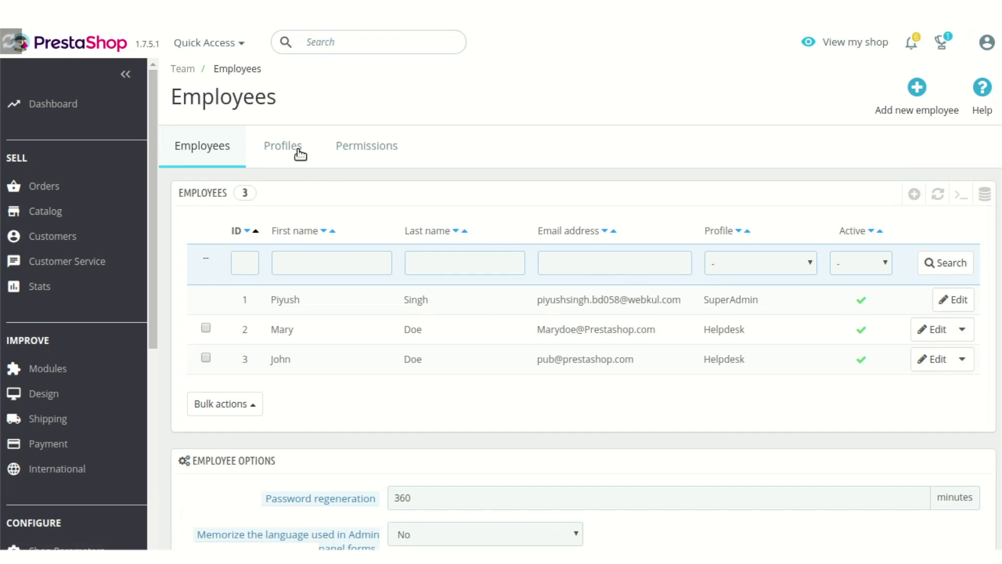
left_click(298, 151)
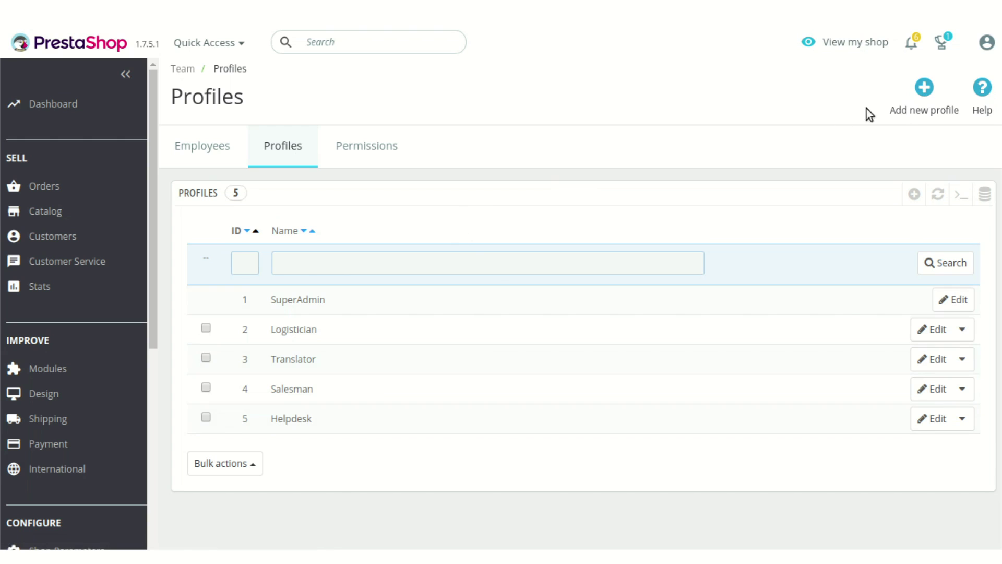
- View the blank form for adding a new profile and return to the Profiles list without saving
left_click(927, 94)
left_click(561, 227)
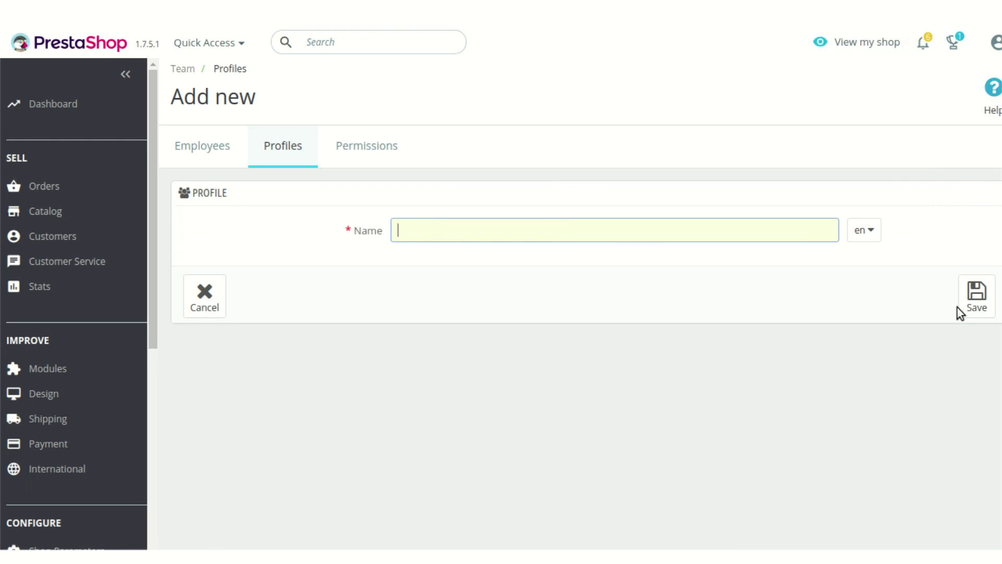
left_click(298, 150)
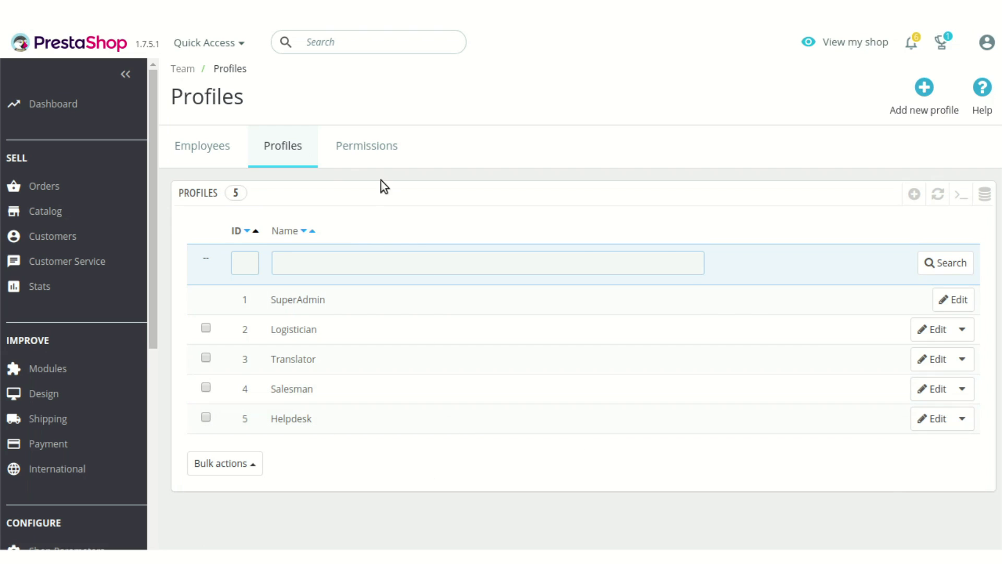
- Show the Helpdesk profile's permissions and examine the access rights in the Help Desk section
left_click(384, 145)
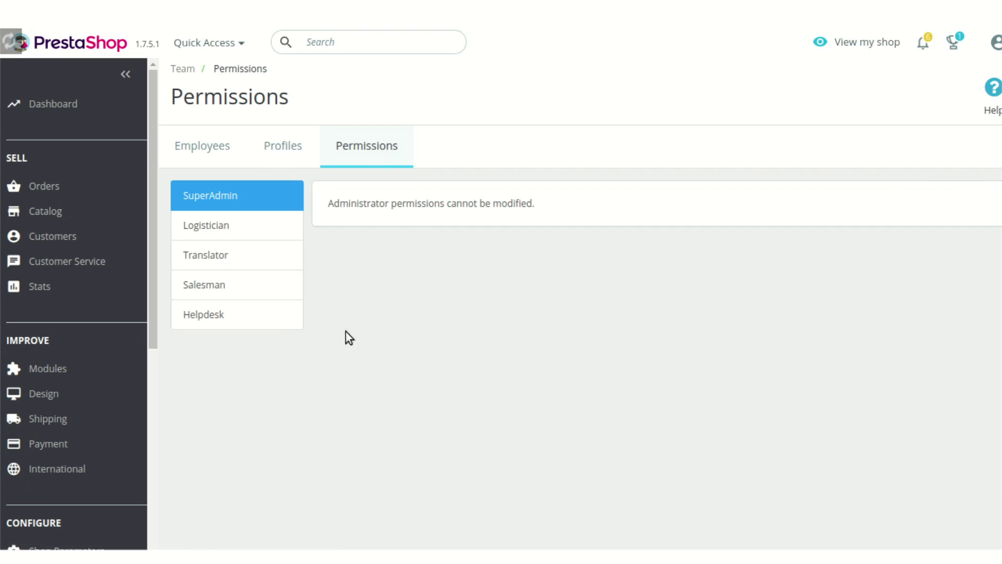
left_click(219, 316)
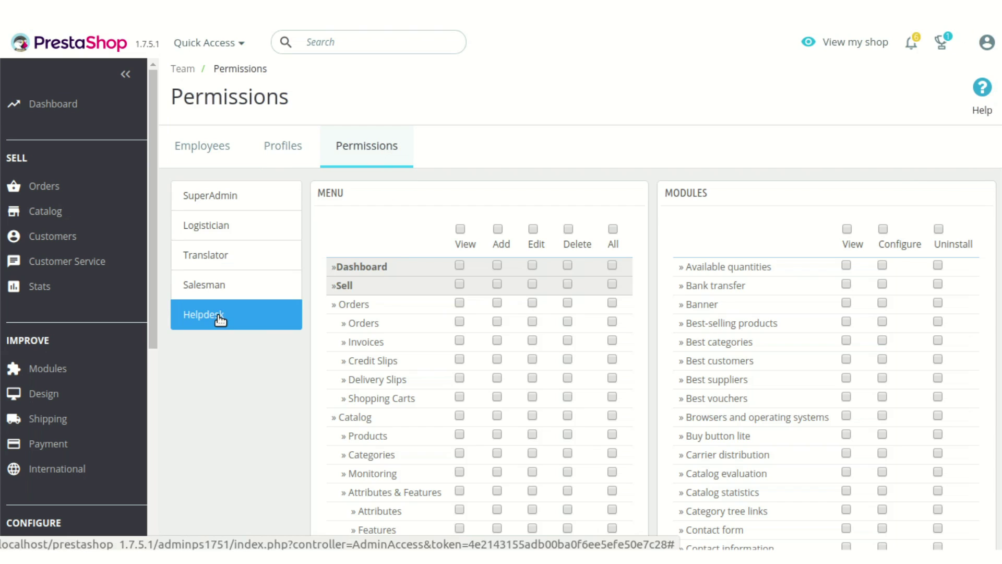
scroll(558, 277, "down", 20)
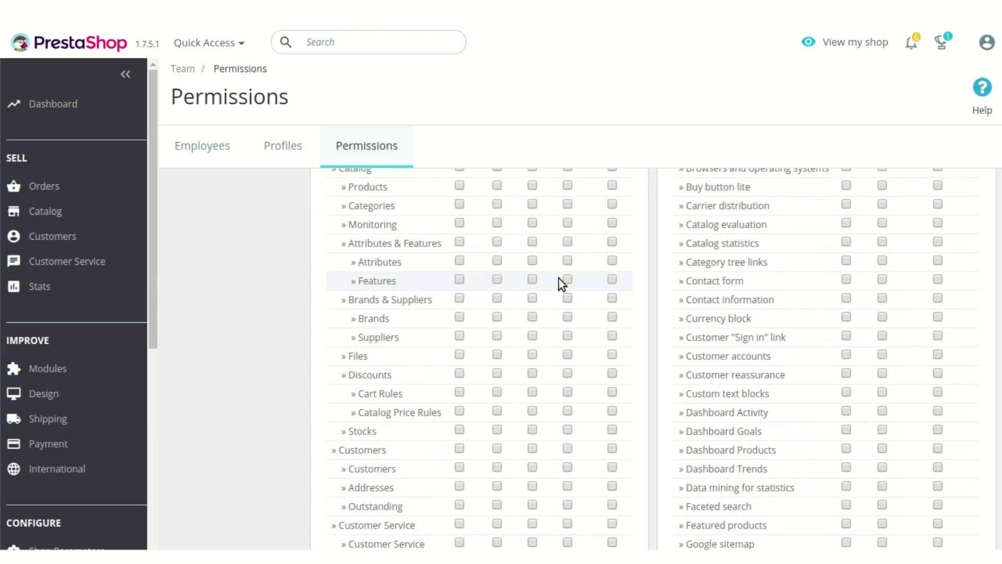
scroll(552, 282, "down", 20)
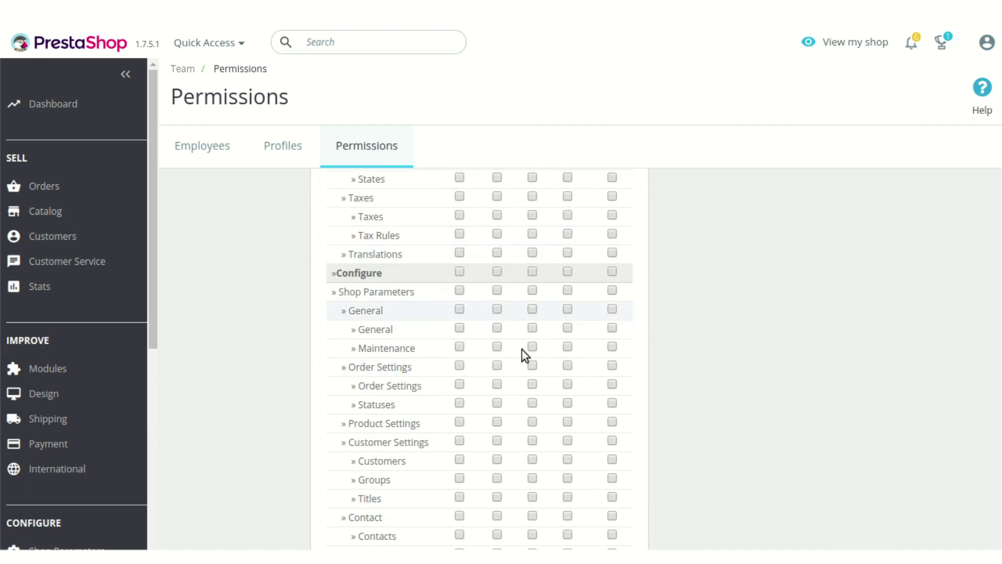
scroll(503, 412, "down", 3)
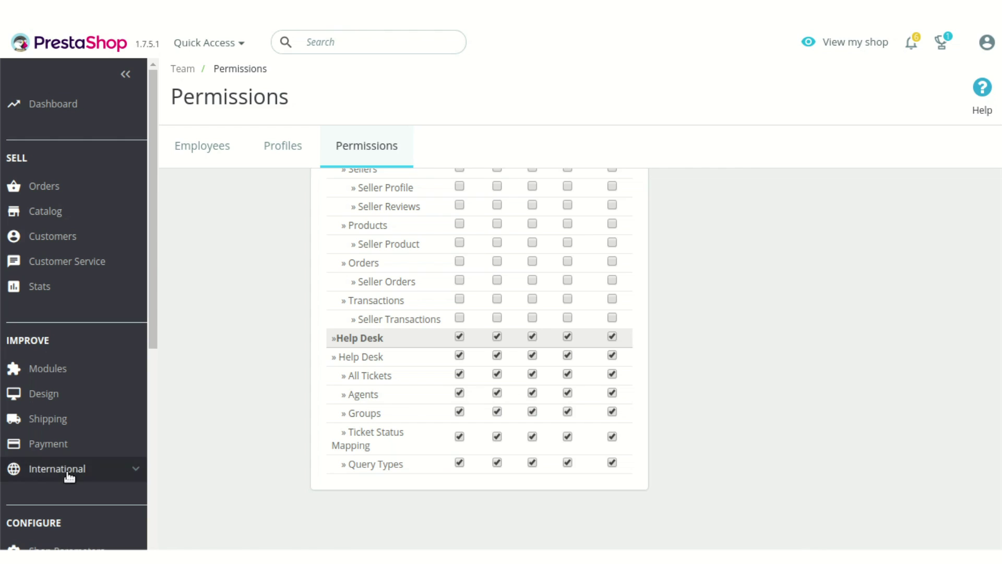
- Open the Help Desk's Agents list from the Permissions page
scroll(78, 473, "down", 5)
scroll(95, 470, "down", 3)
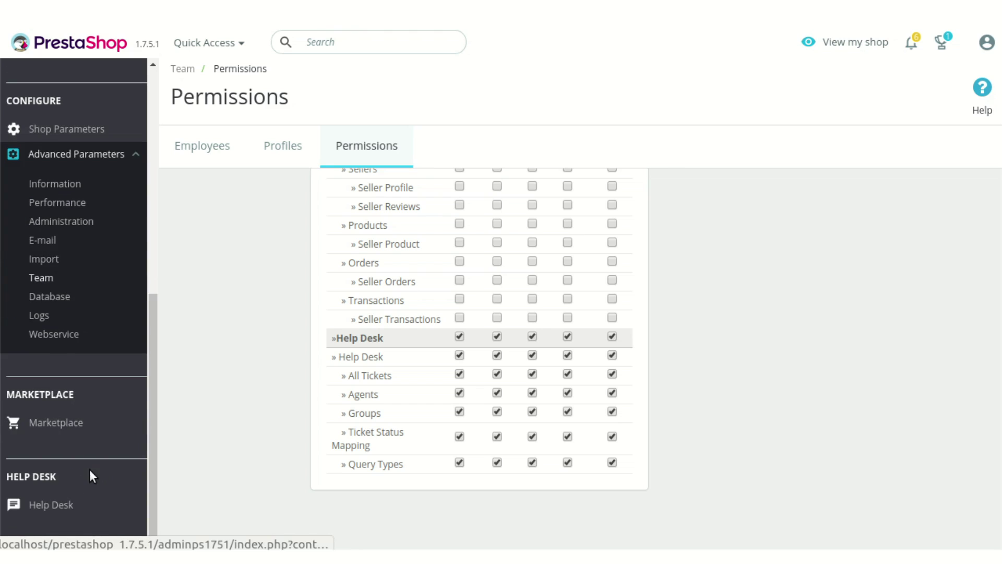
mouse_move(100, 503)
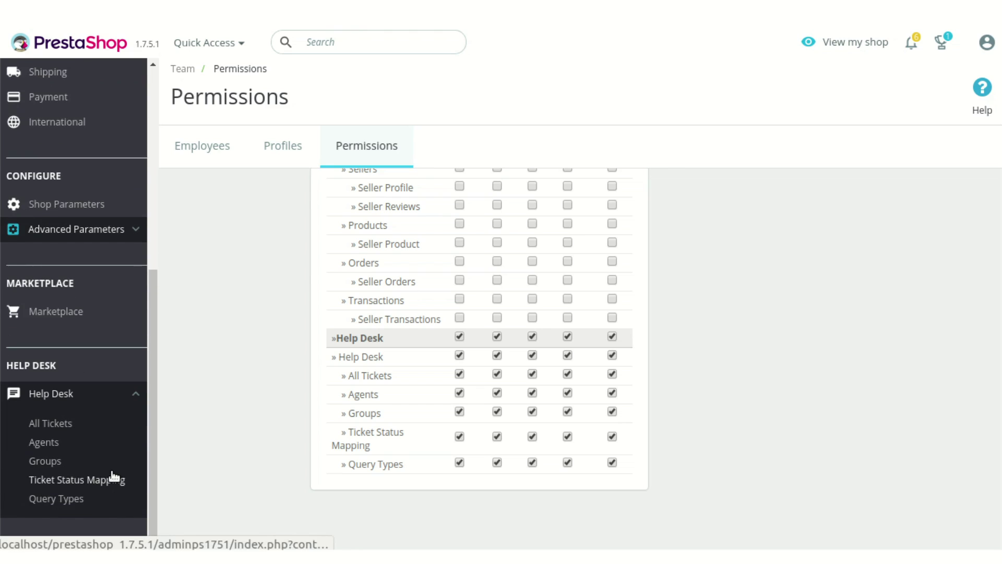
left_click(44, 441)
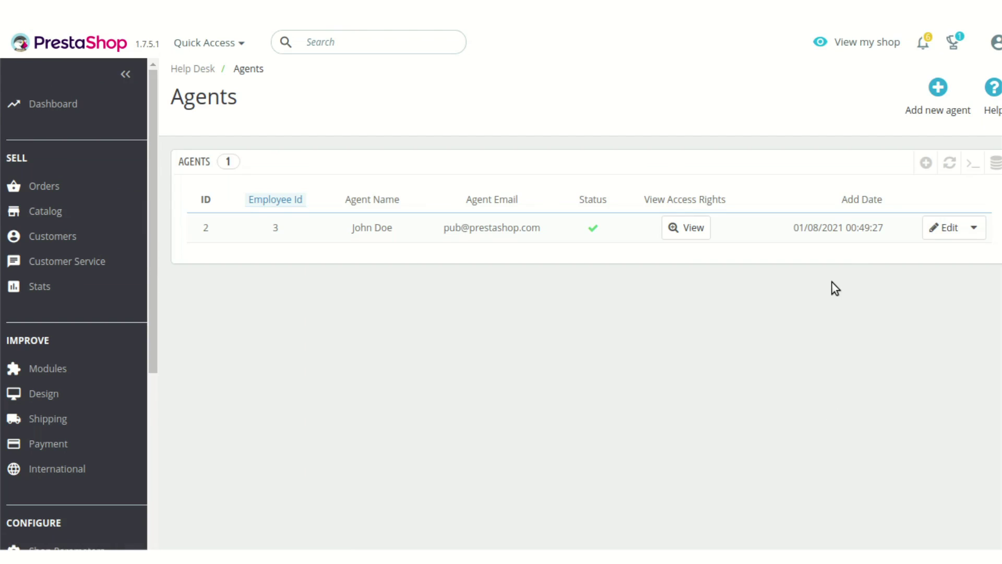
- View the form for adding a new ticket agent, check its employee choices, and return to the Agents list without saving
left_click(929, 107)
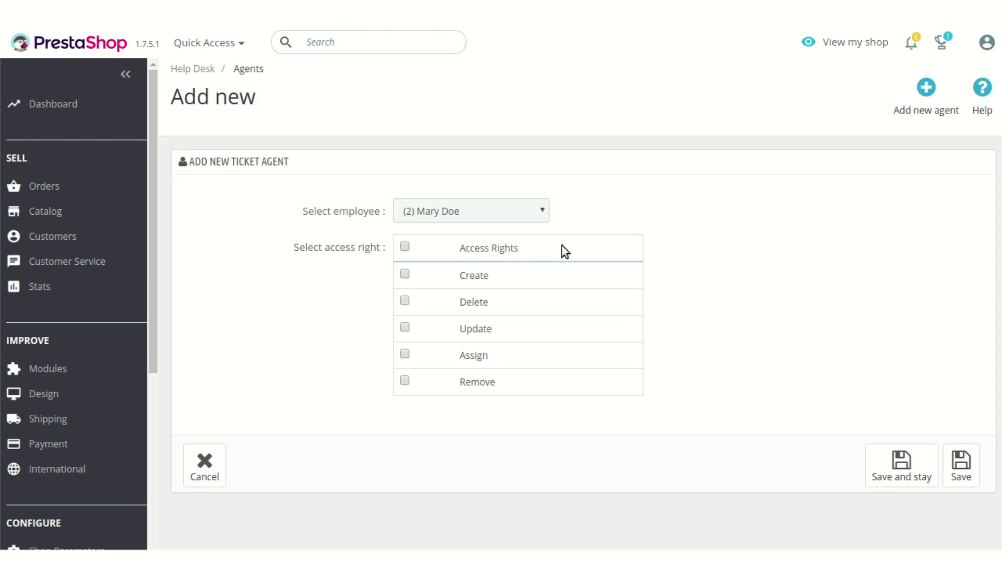
left_click(521, 215)
left_click(521, 215)
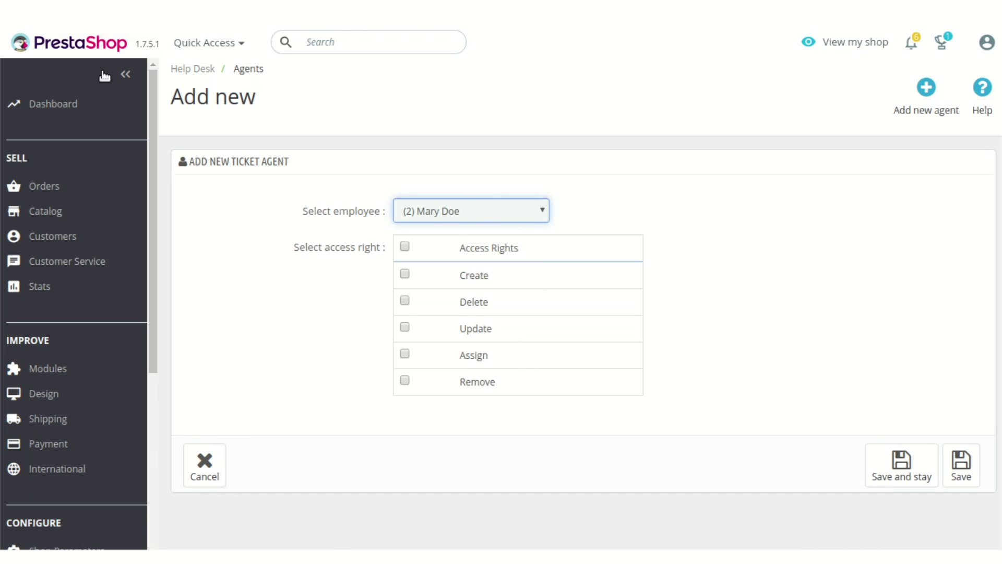
left_click(204, 465)
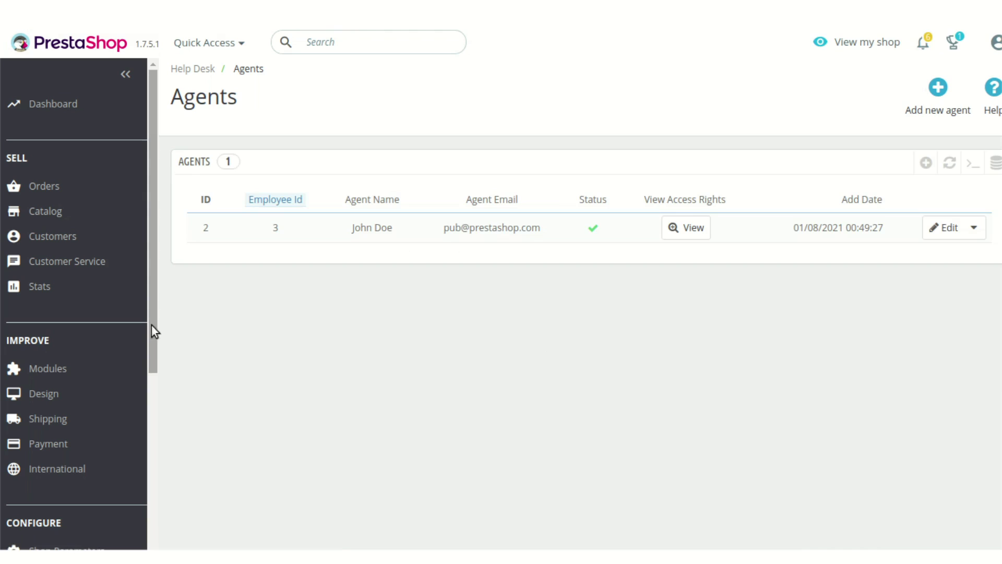
- Open the Help Desk's Groups list, view the blank form for adding a group, and return without saving
left_click_drag(155, 321, 155, 359)
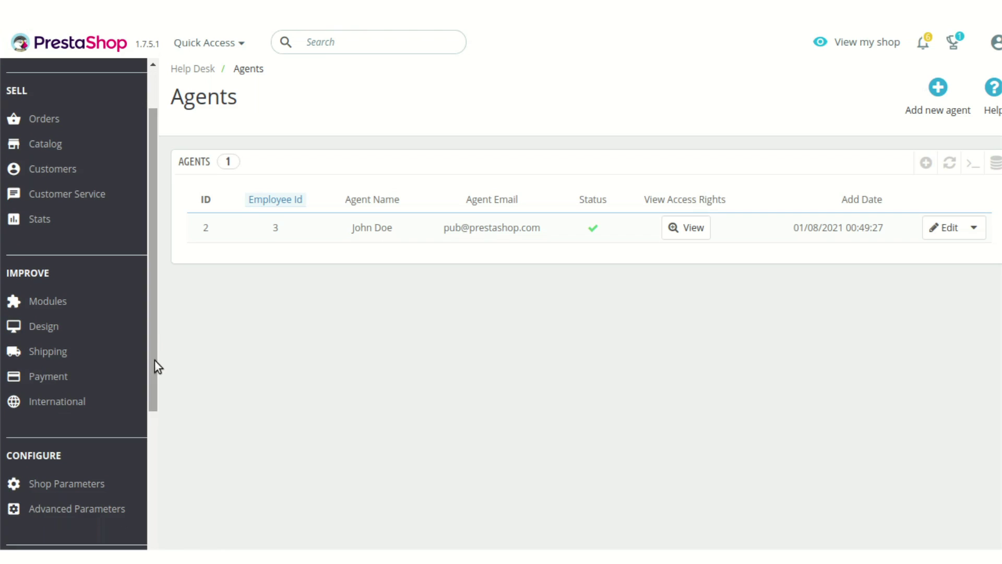
left_click_drag(153, 336, 155, 493)
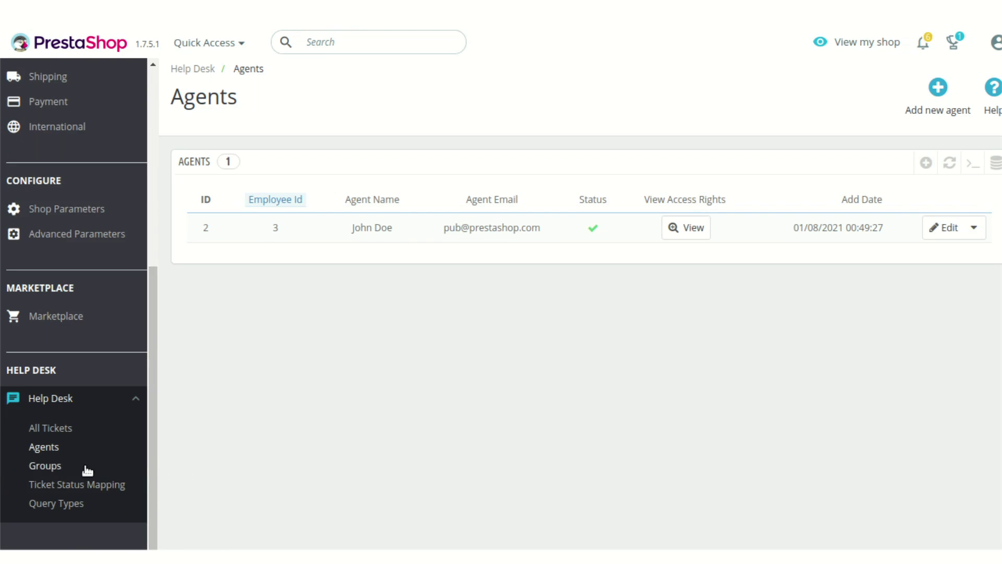
left_click(45, 466)
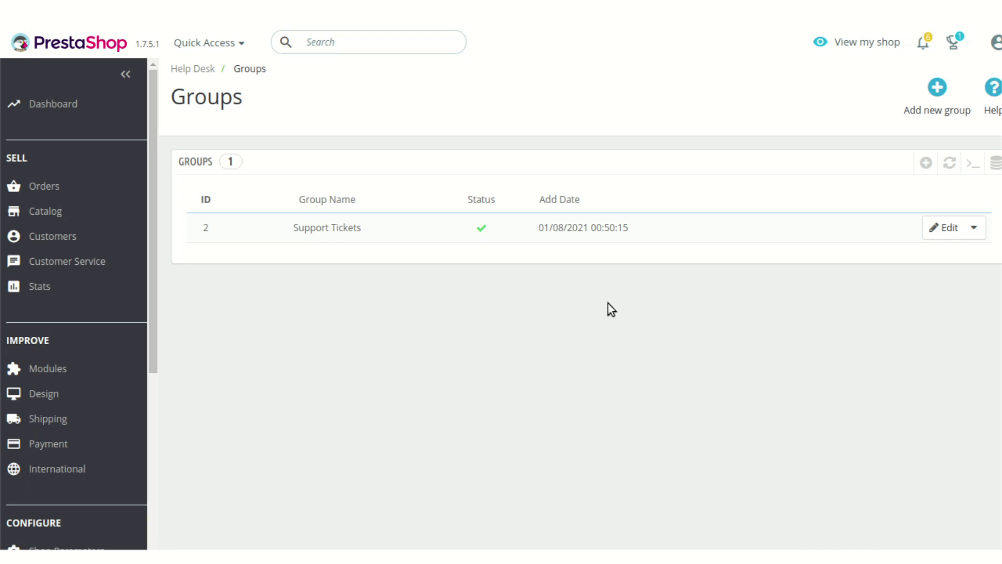
left_click(944, 109)
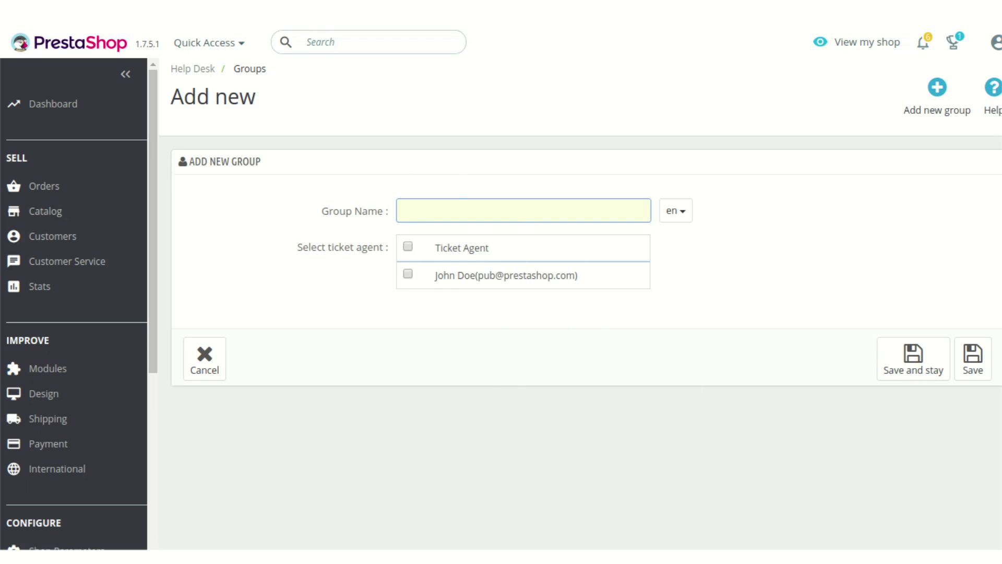
left_click(204, 360)
- Open Ticket Status Mapping and show the statuses that the Open status can be mapped to
scroll(133, 434, "down", 6)
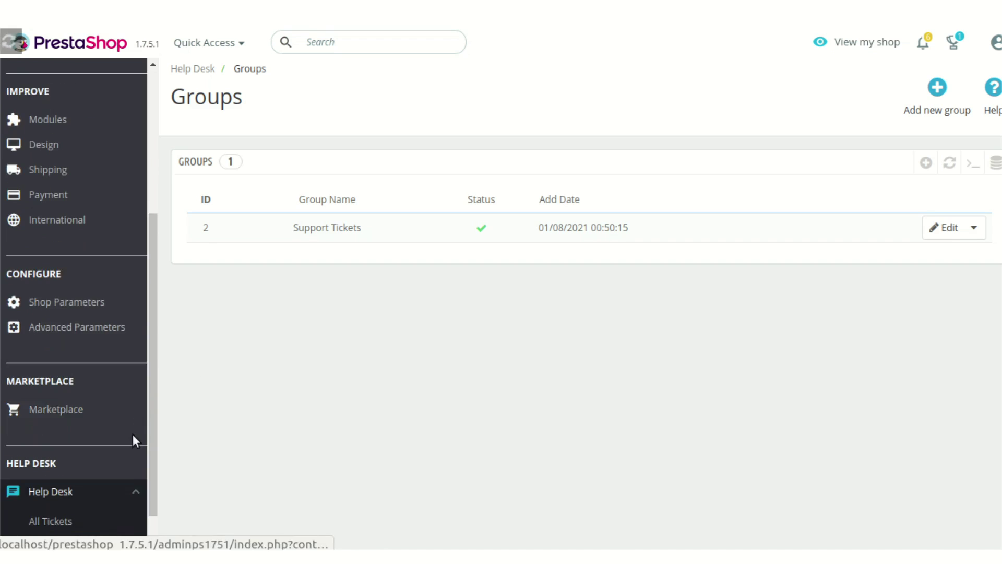
left_click(100, 480)
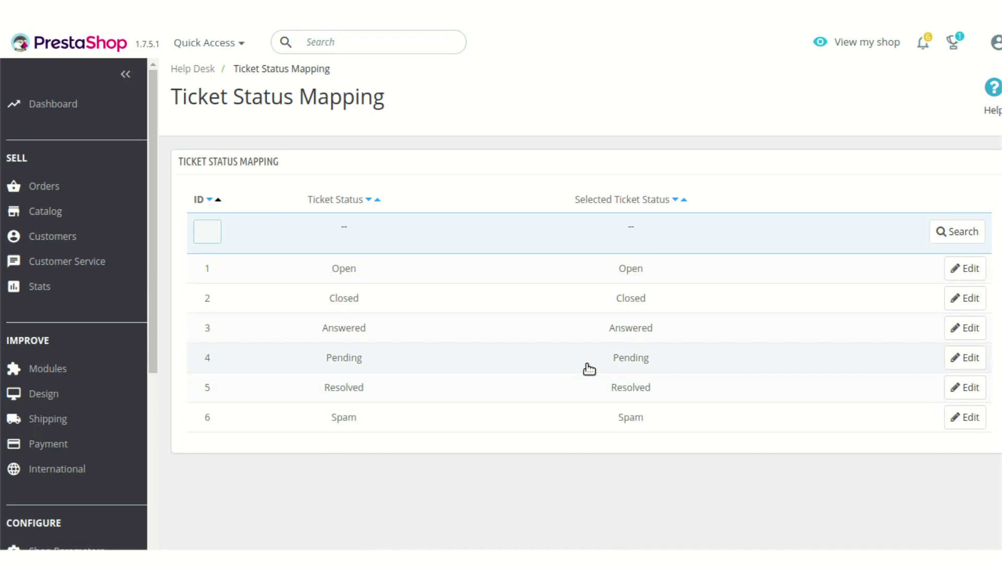
left_click(974, 271)
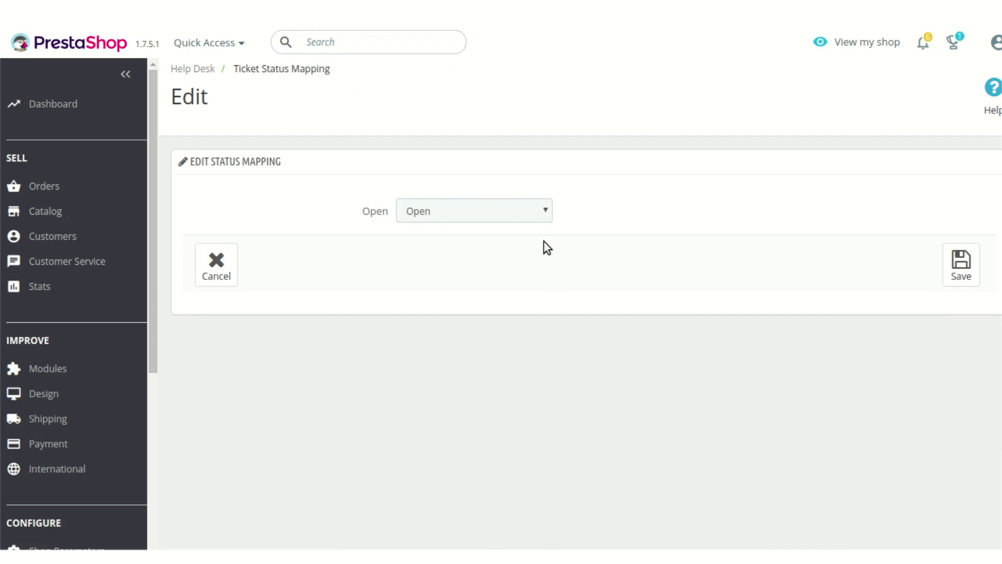
left_click(540, 219)
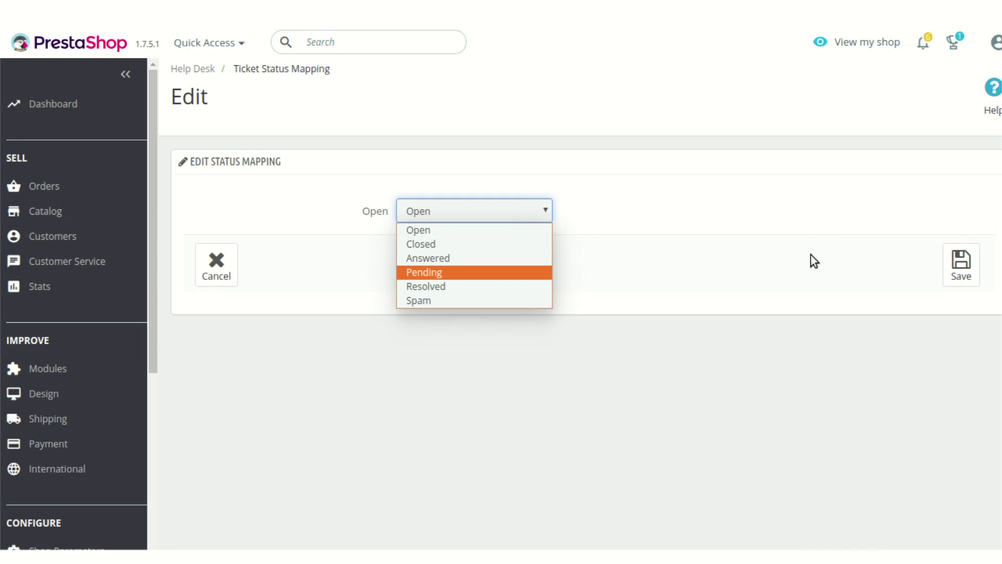
- Open the Help Desk's Query Types list and view the blank form for adding a query type
scroll(42, 441, "down", 6)
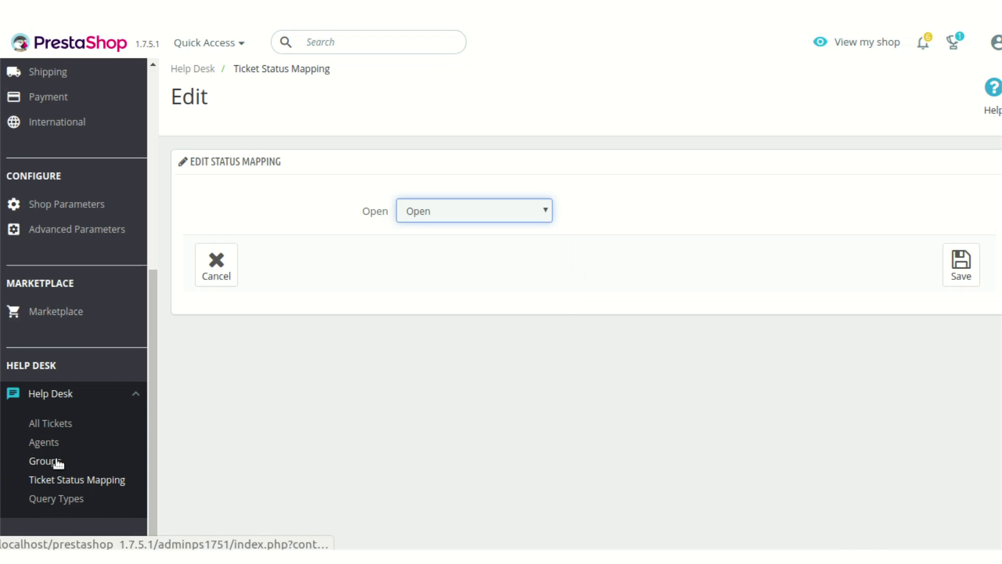
left_click(50, 499)
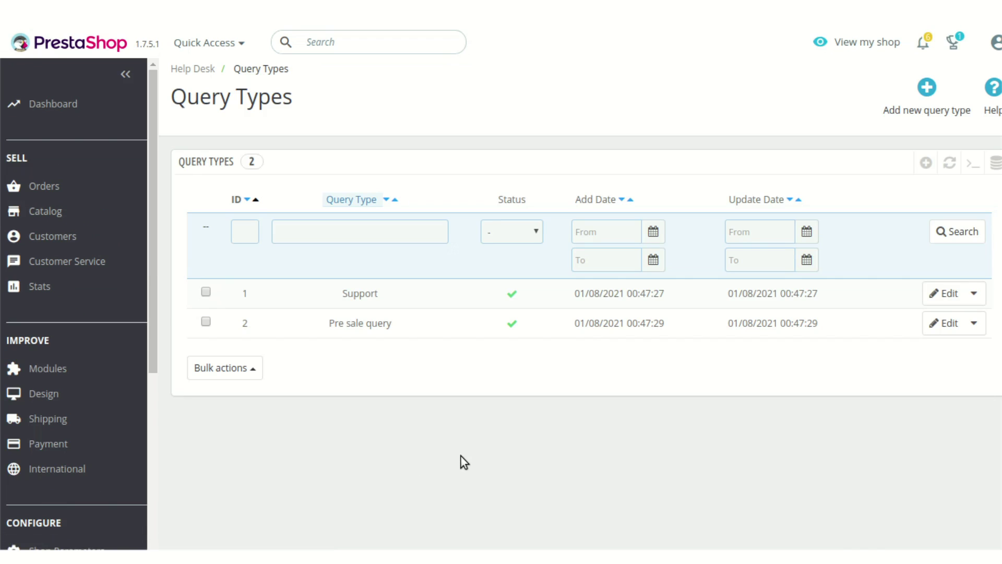
scroll(112, 490, "down", 5)
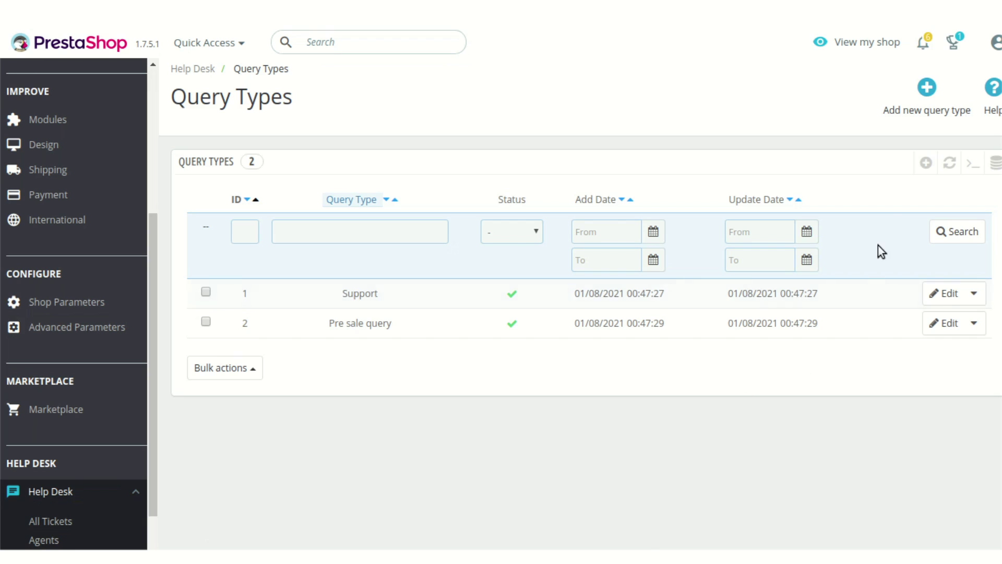
left_click(931, 109)
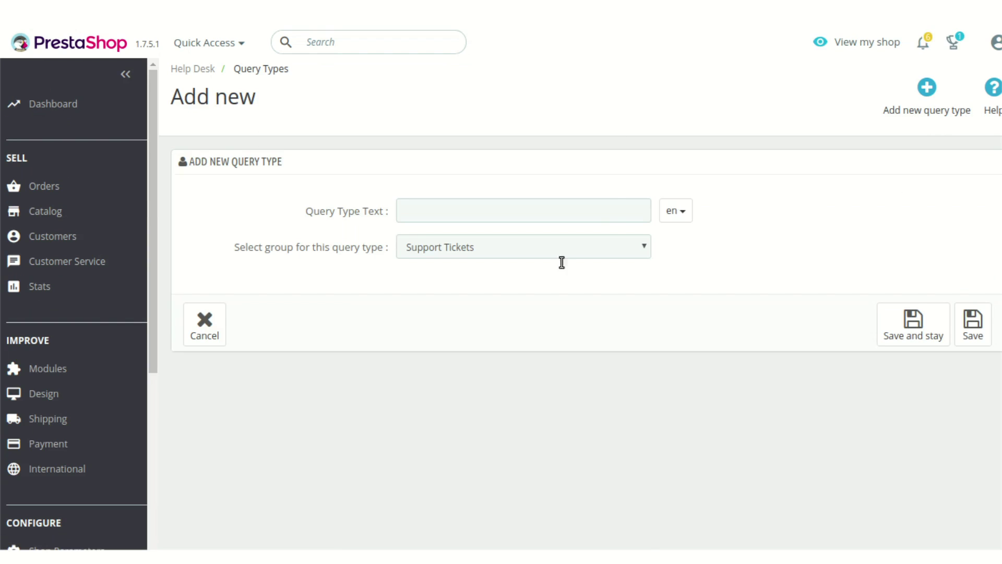
- Leave the new query type form and check the Query type choices on the customer's ticket creation form
key("alt+Left")
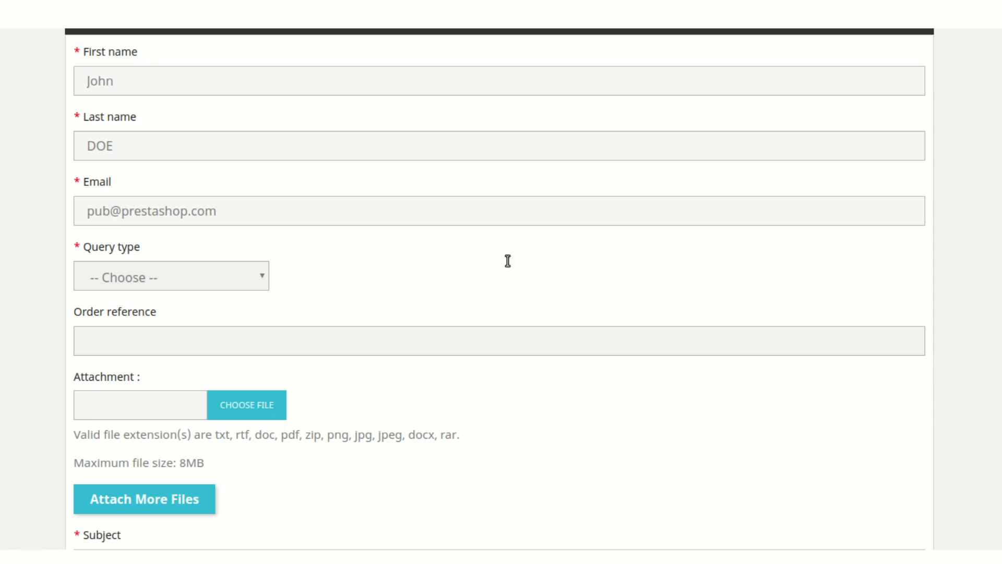
left_click(218, 272)
left_click(460, 278)
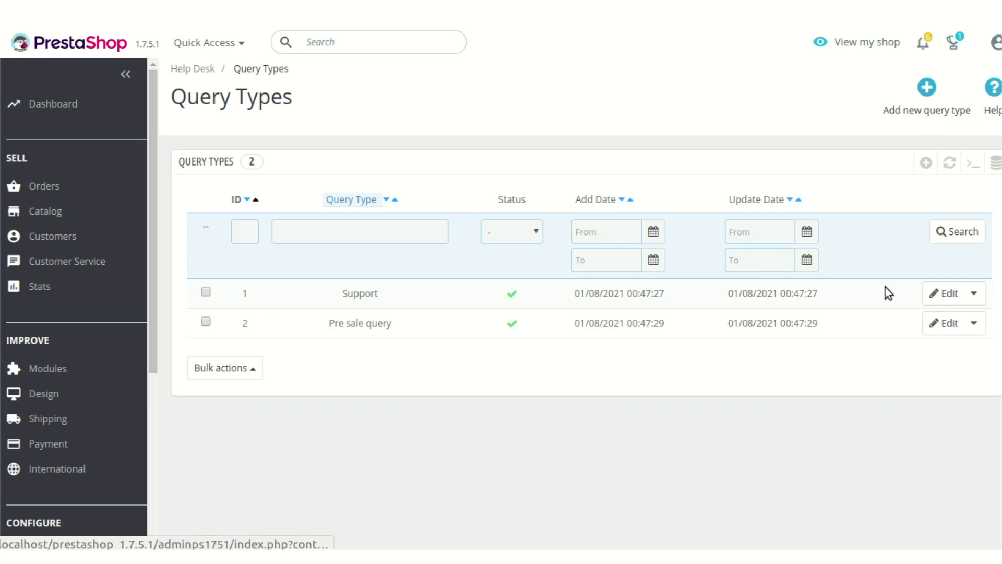
- Reopen the form for adding a query type and check its group choices, keeping Support Tickets selected
left_click(935, 113)
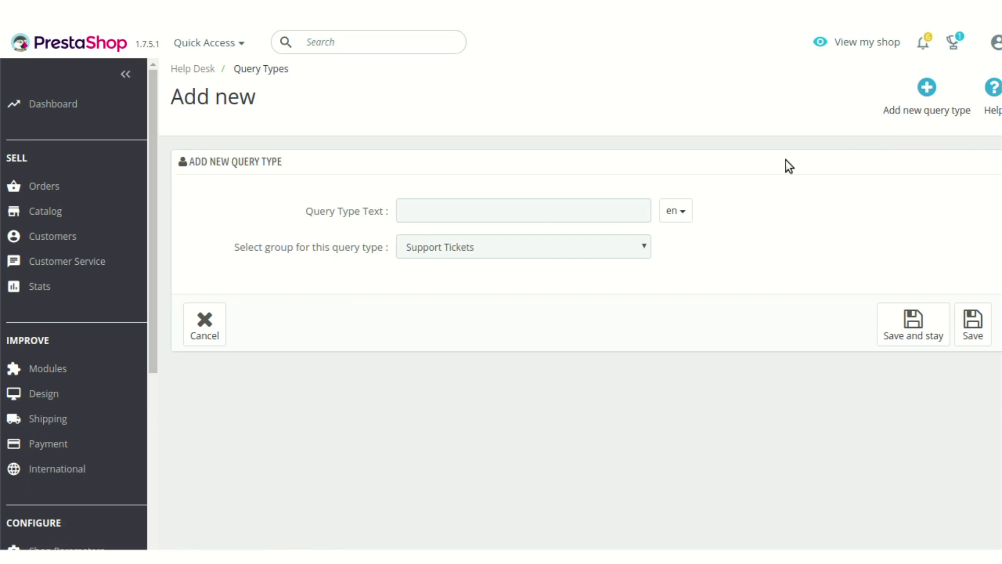
left_click(541, 208)
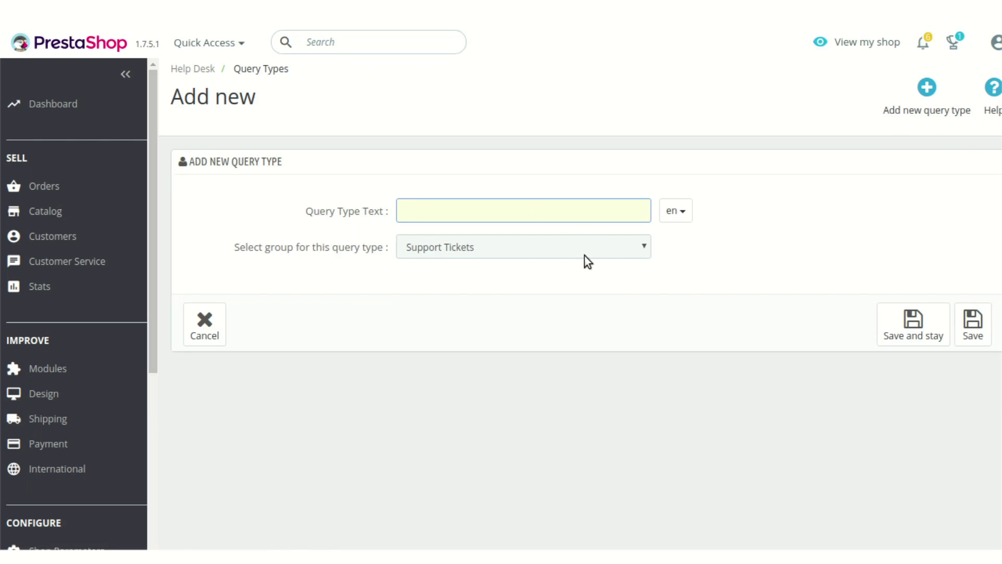
left_click(602, 246)
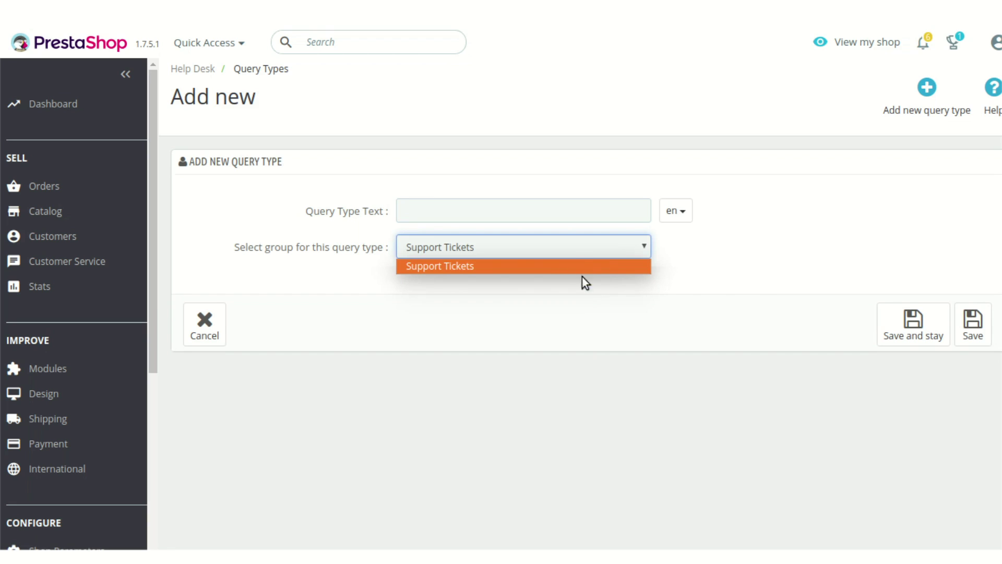
key("Return")
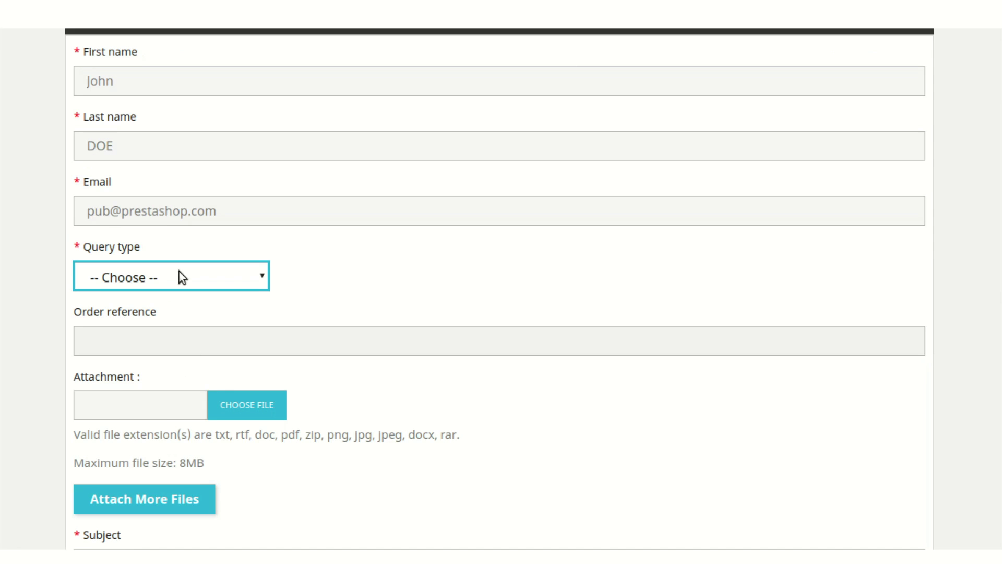
- Choose Support as the query type on the customer's ticket form, and recheck the group choices on the new query type form
left_click(182, 274)
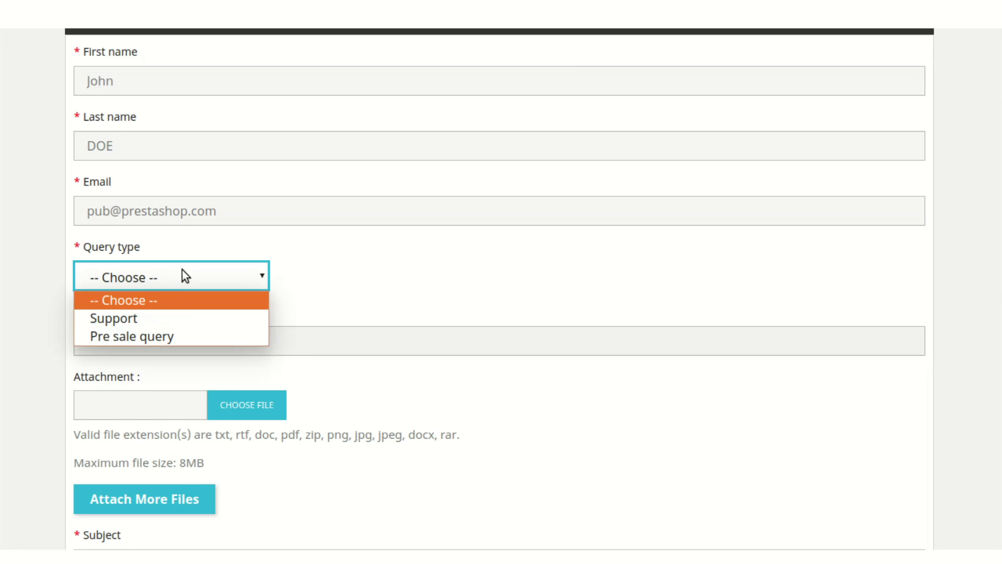
left_click(180, 313)
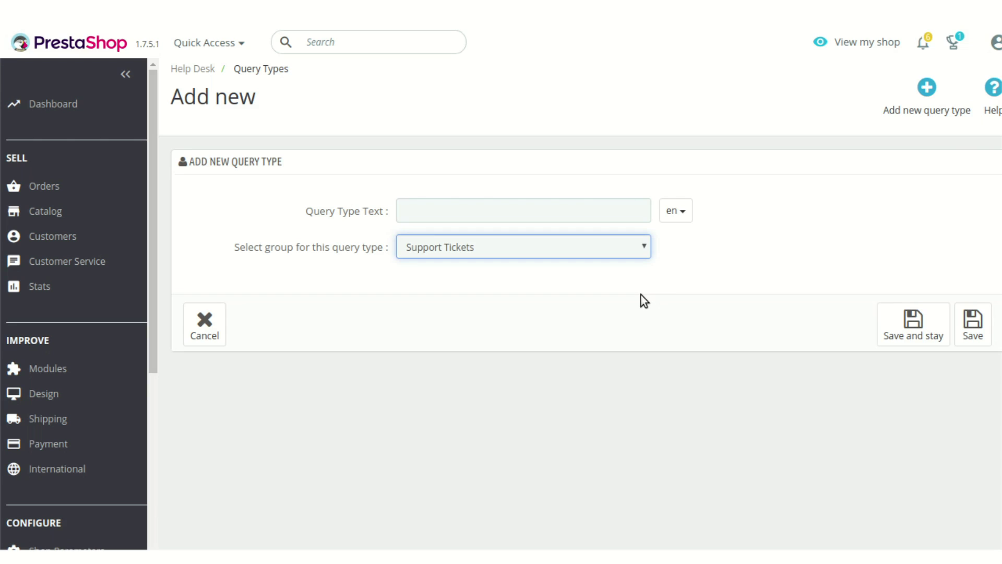
left_click(607, 246)
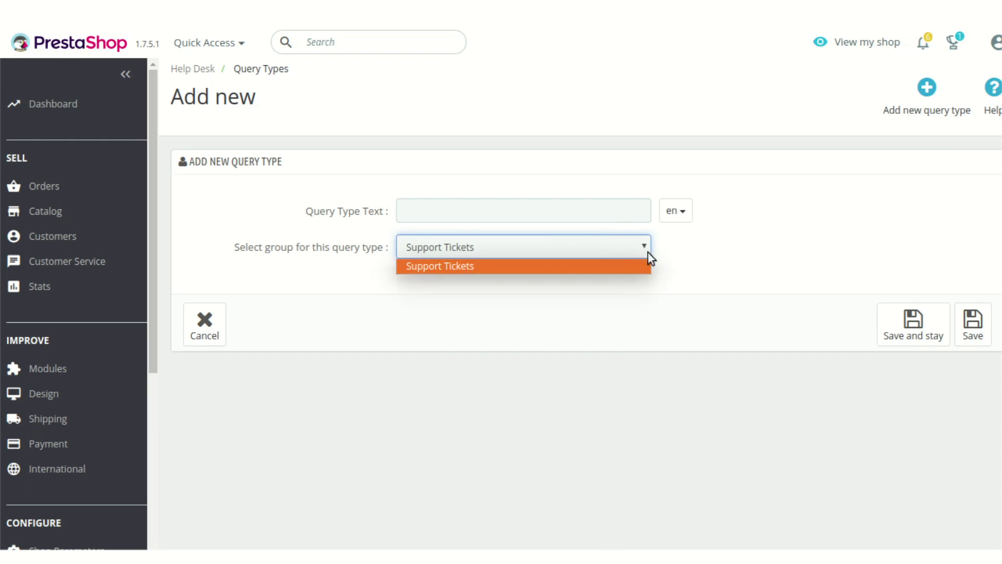